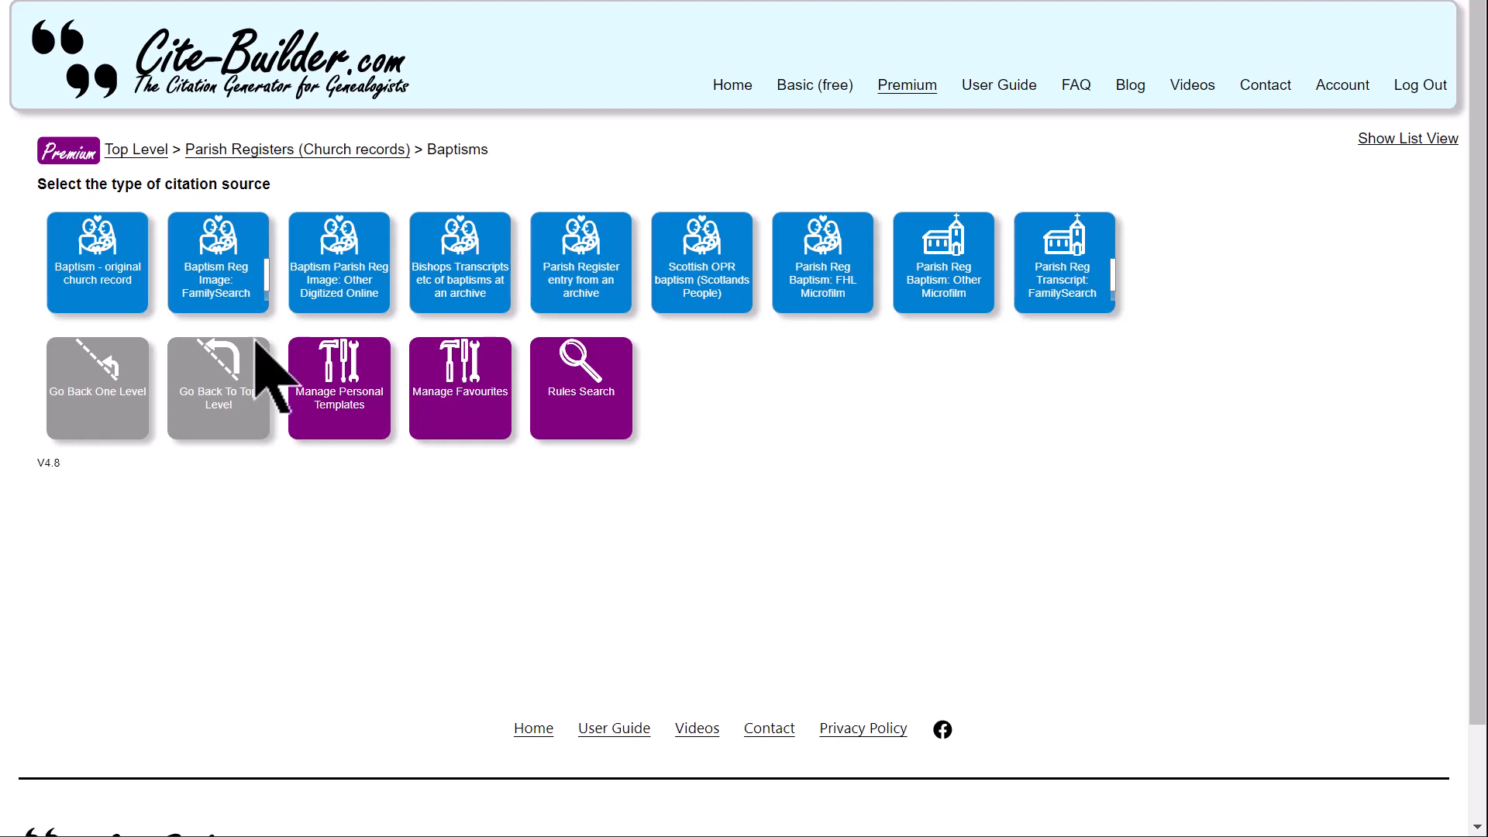
- View the FamilySearch baptism register image form, and open the one author, single volume form under authored books
left_click(248, 287)
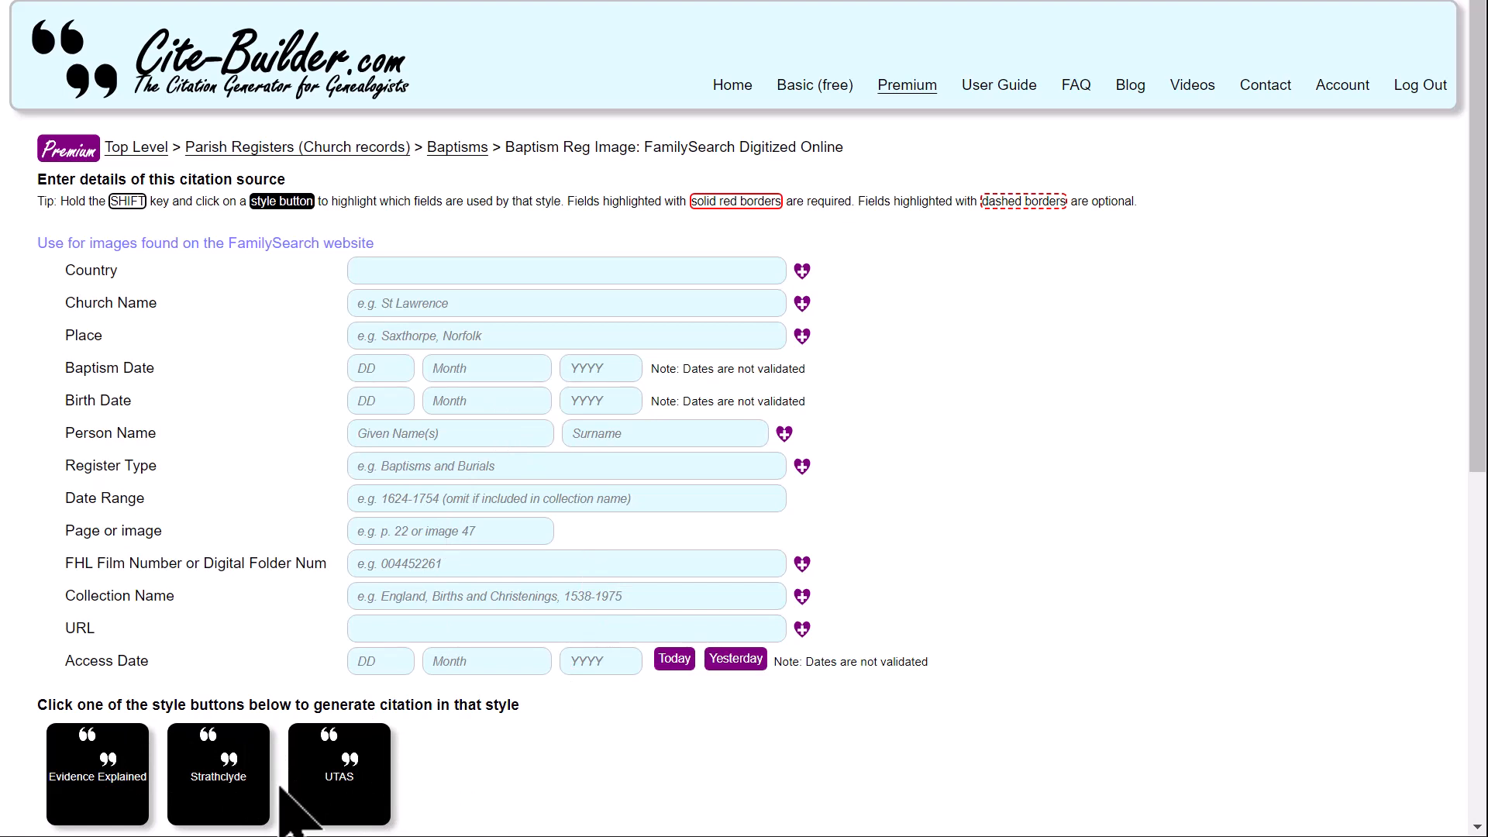
left_click(159, 152)
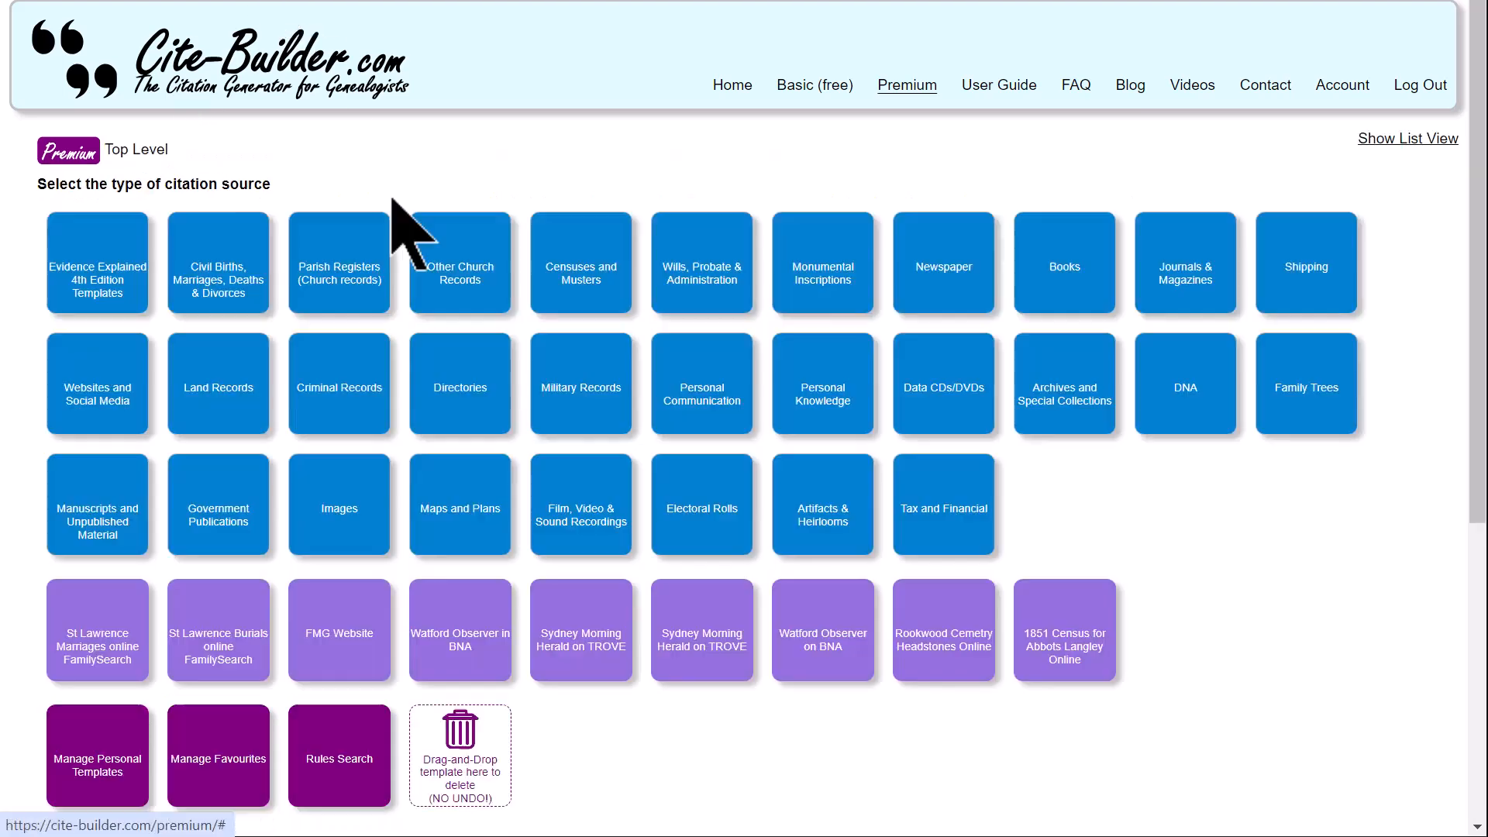
left_click(1040, 280)
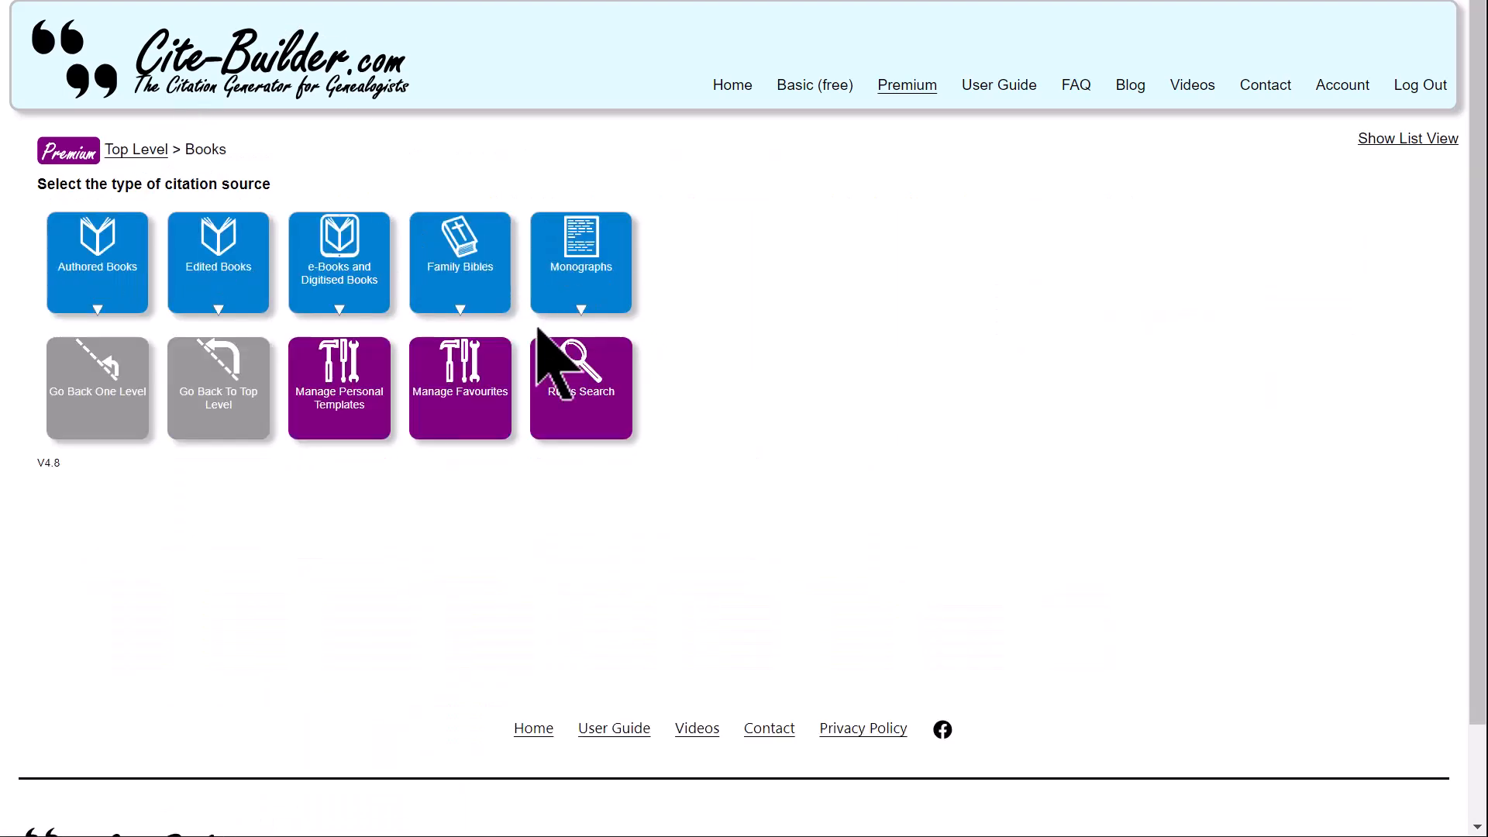
left_click(130, 273)
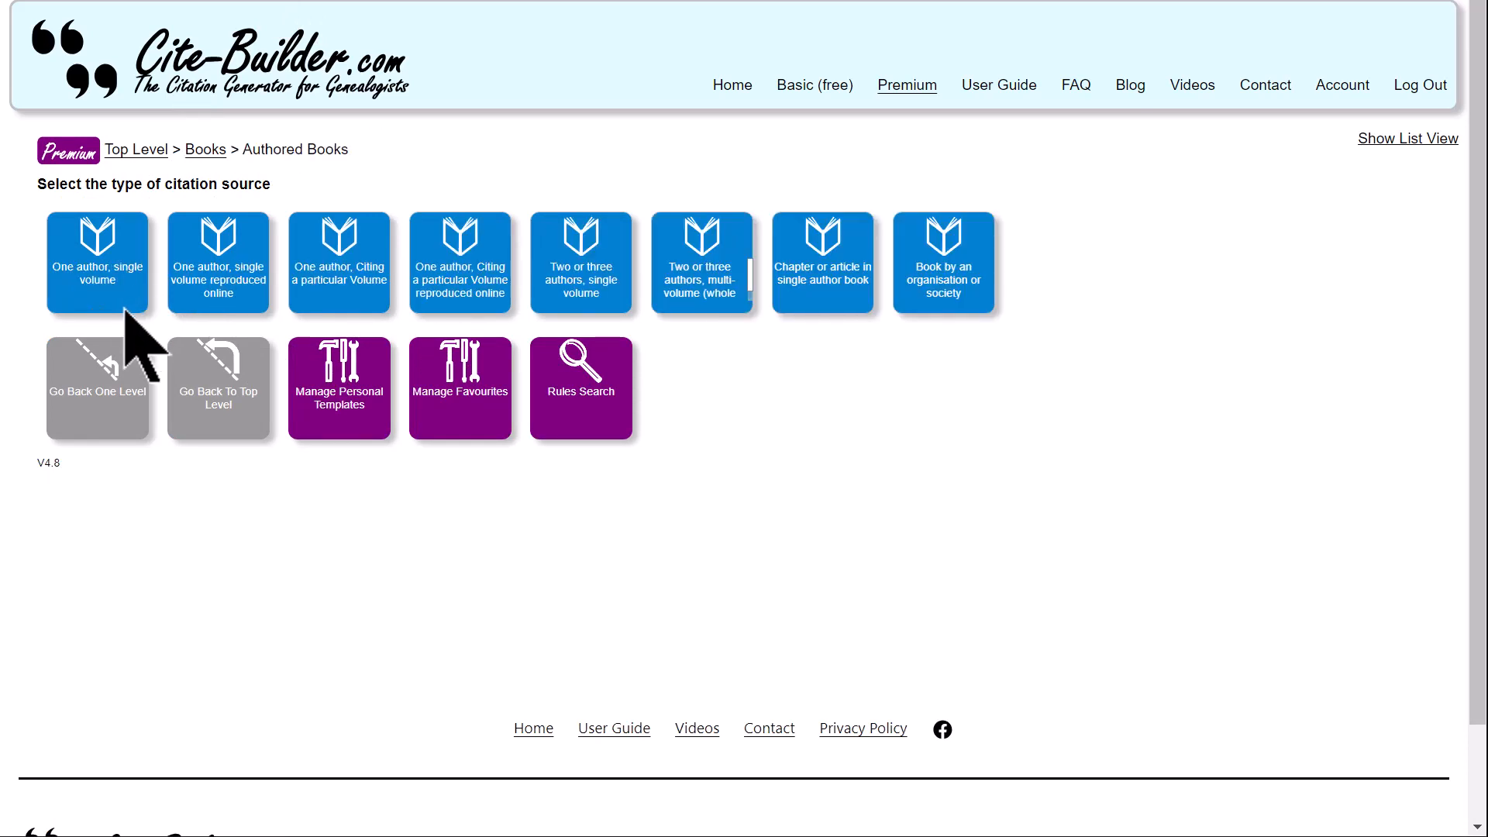
left_click(139, 272)
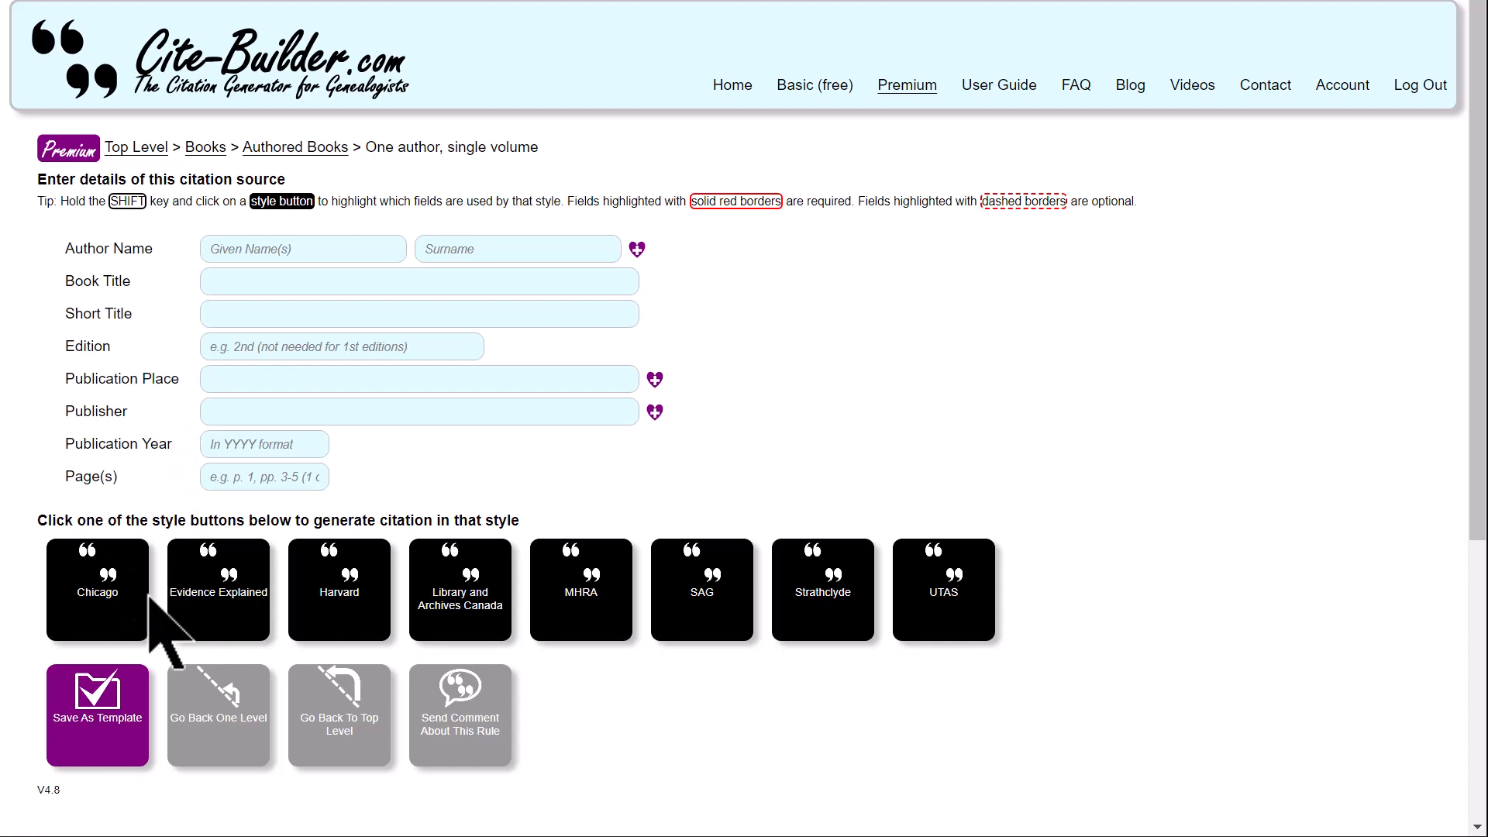
- Highlight the fields used by the Chicago, SAG, Strathclyde, UTAS, and Library and Archives Canada styles in turn
left_click(108, 591, "shift")
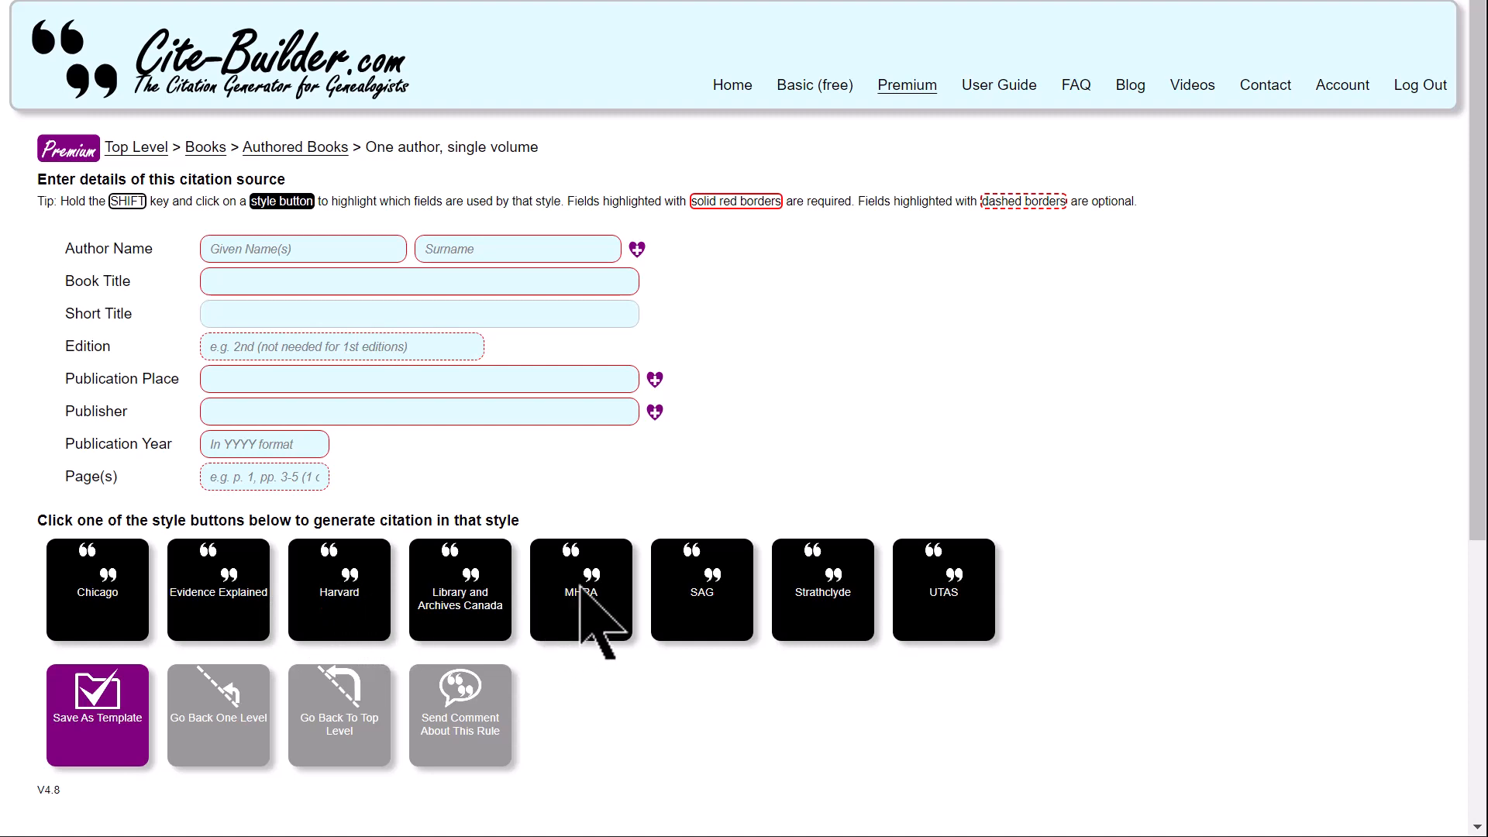
left_click(707, 612, "shift")
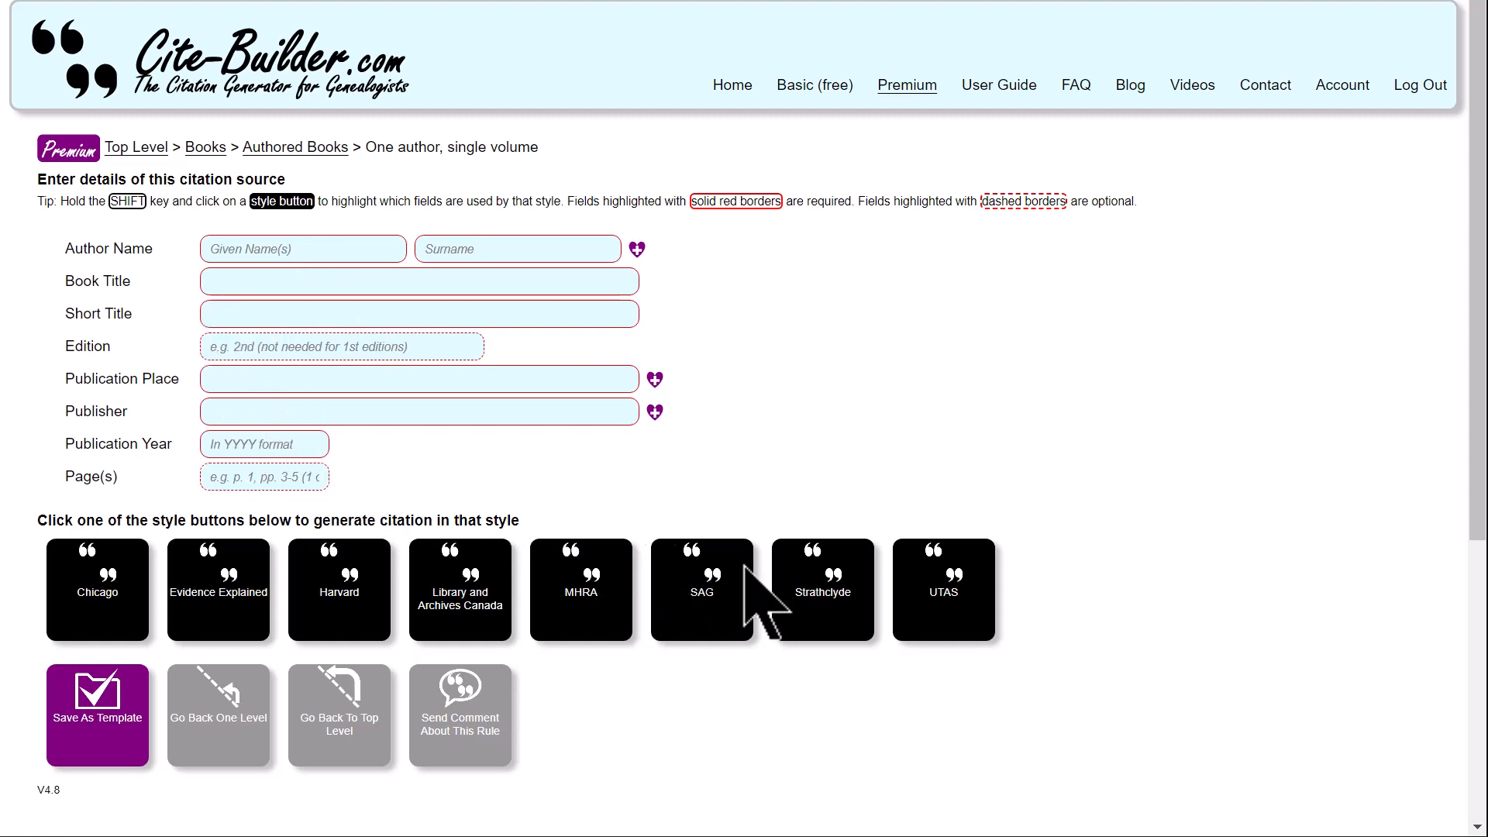
left_click(821, 591, "shift")
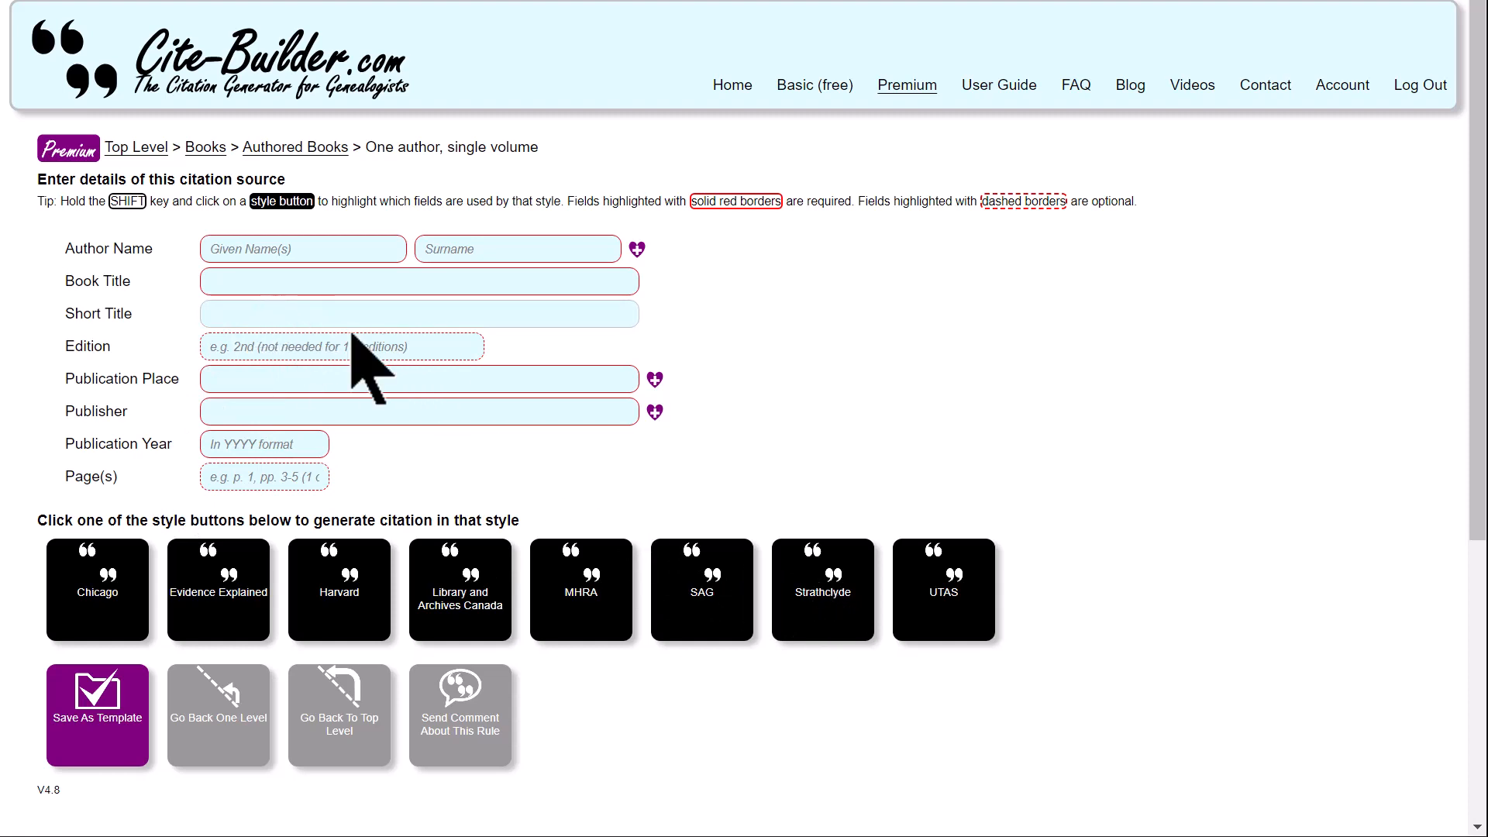
left_click(946, 591, "shift")
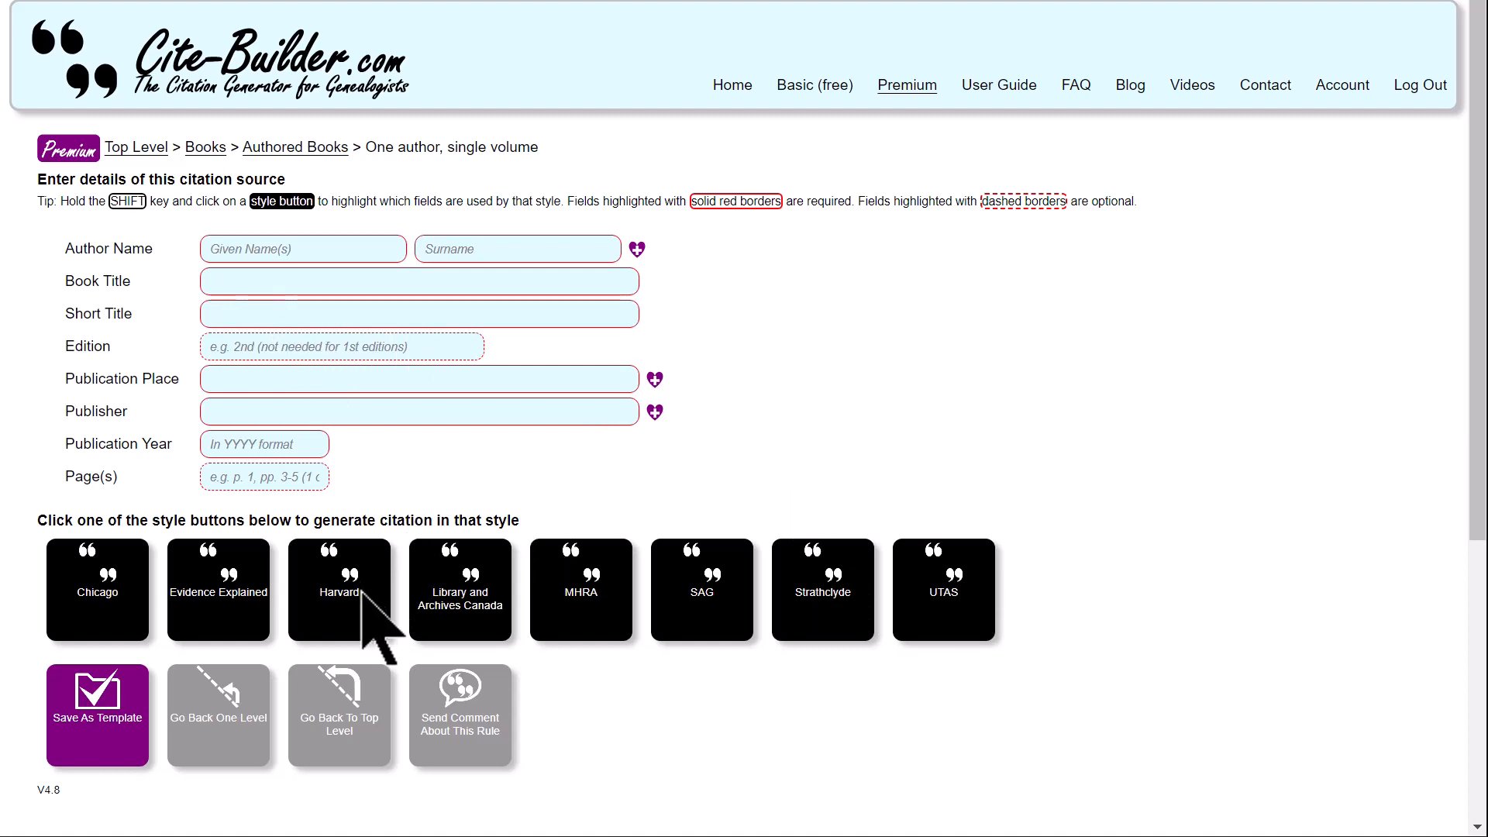
left_click(457, 609, "shift")
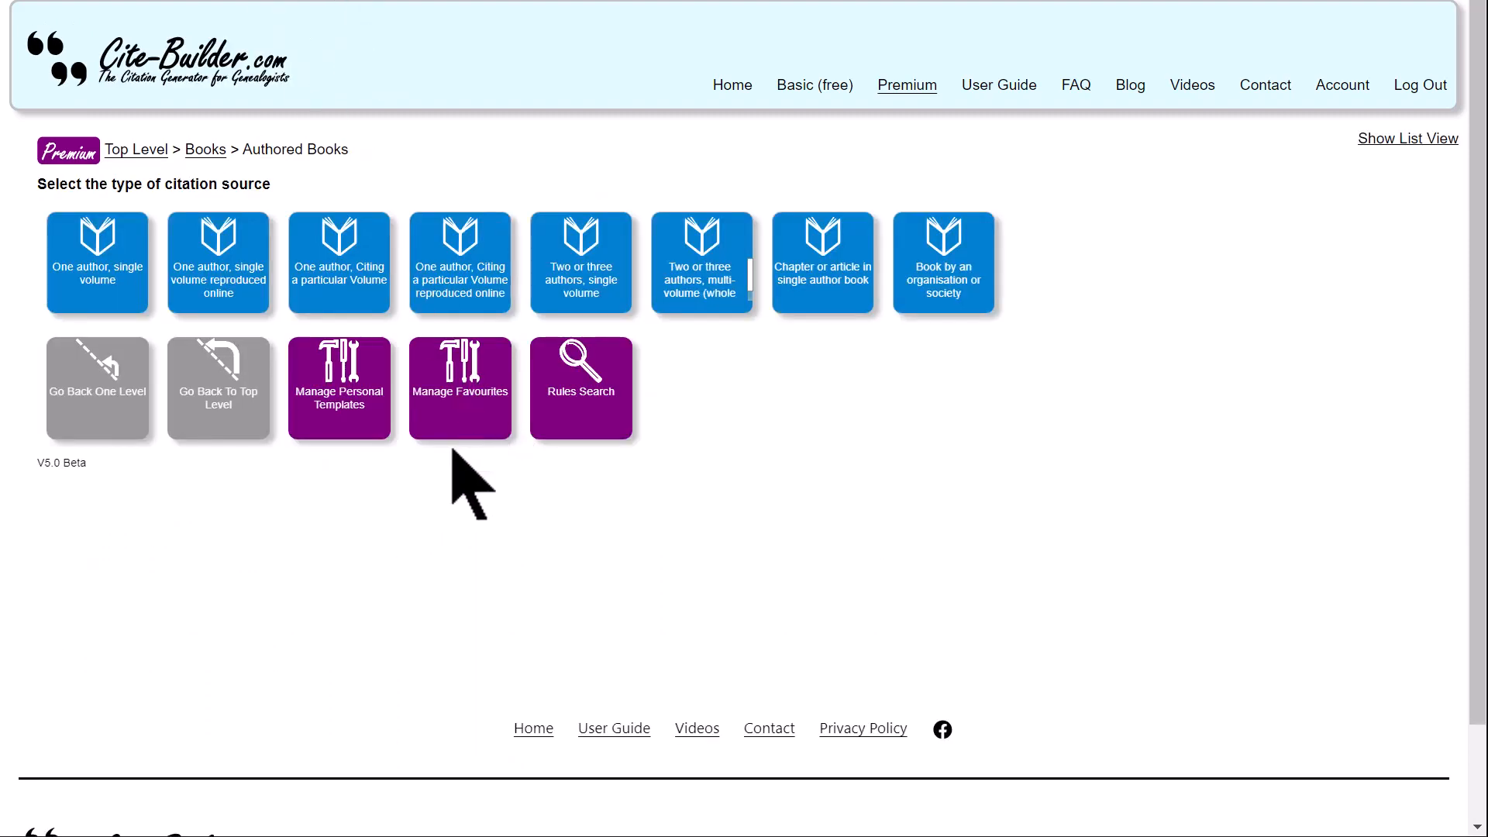
- Open the one author, single volume form and compare the fields for Library and Archives Canada, SAG and Chicago styles
left_click(139, 310)
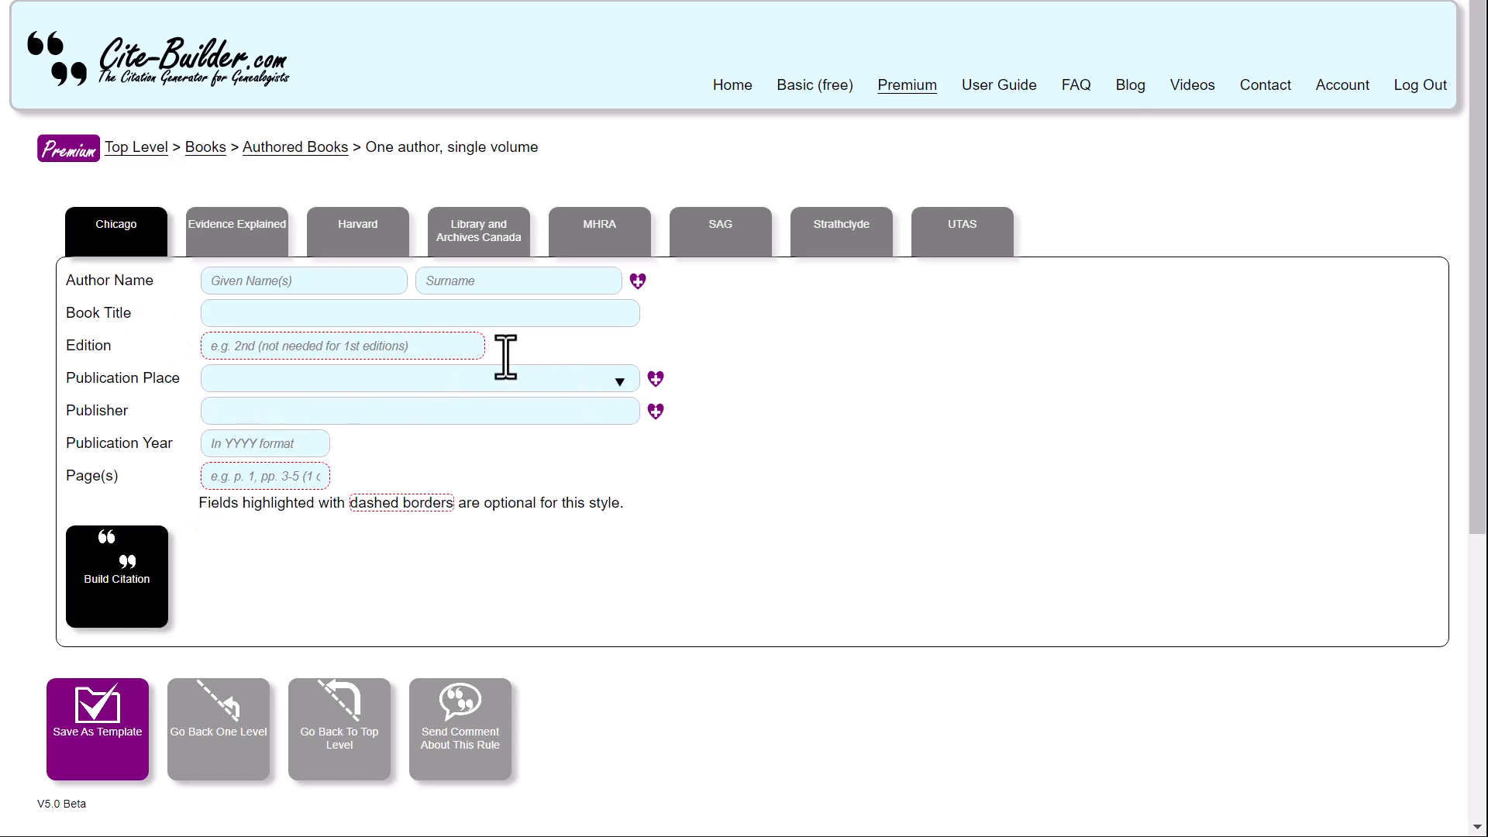
left_click(496, 240)
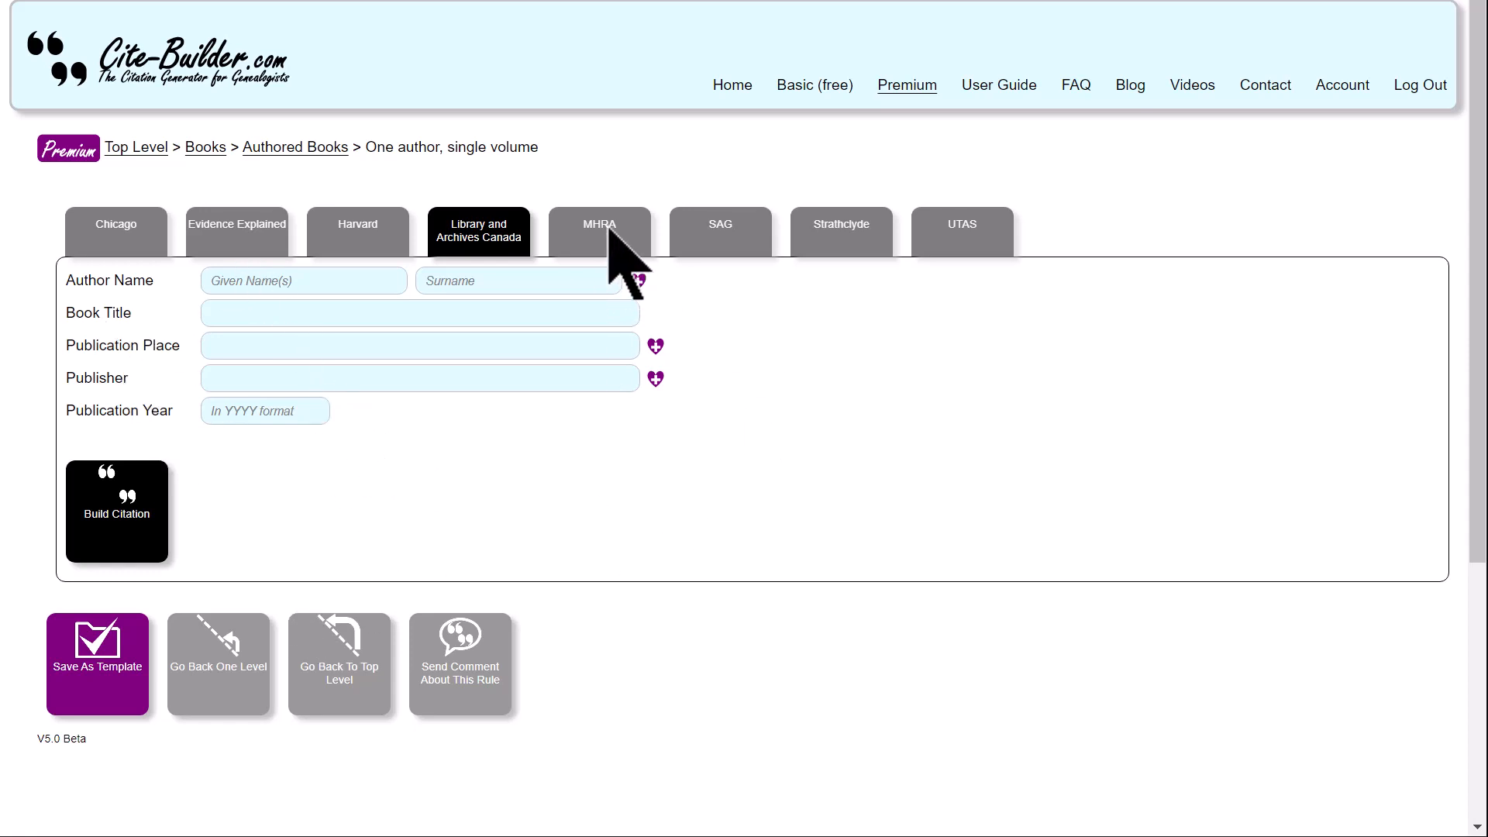
left_click(730, 231)
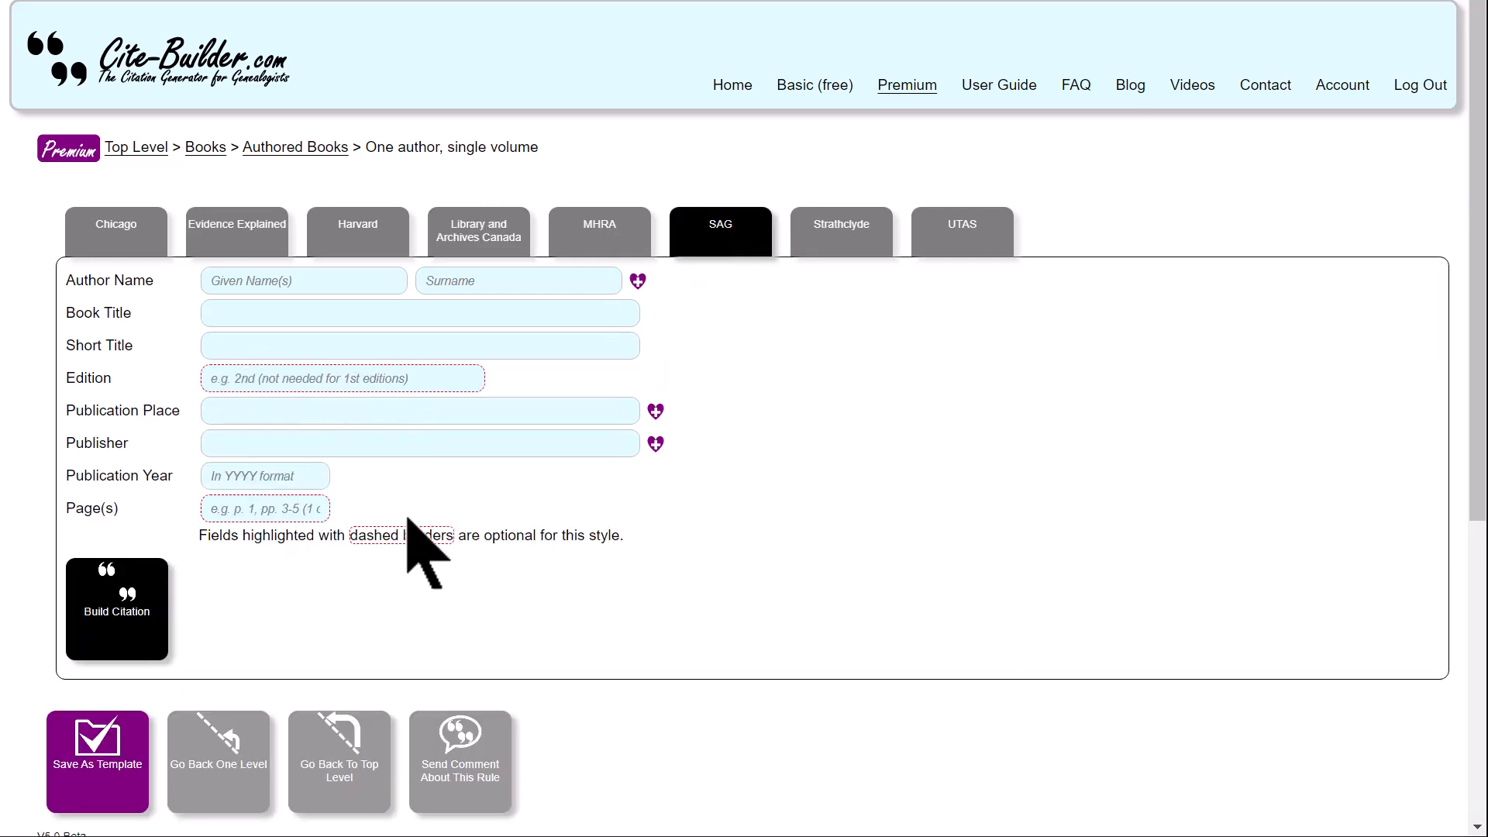
left_click(124, 243)
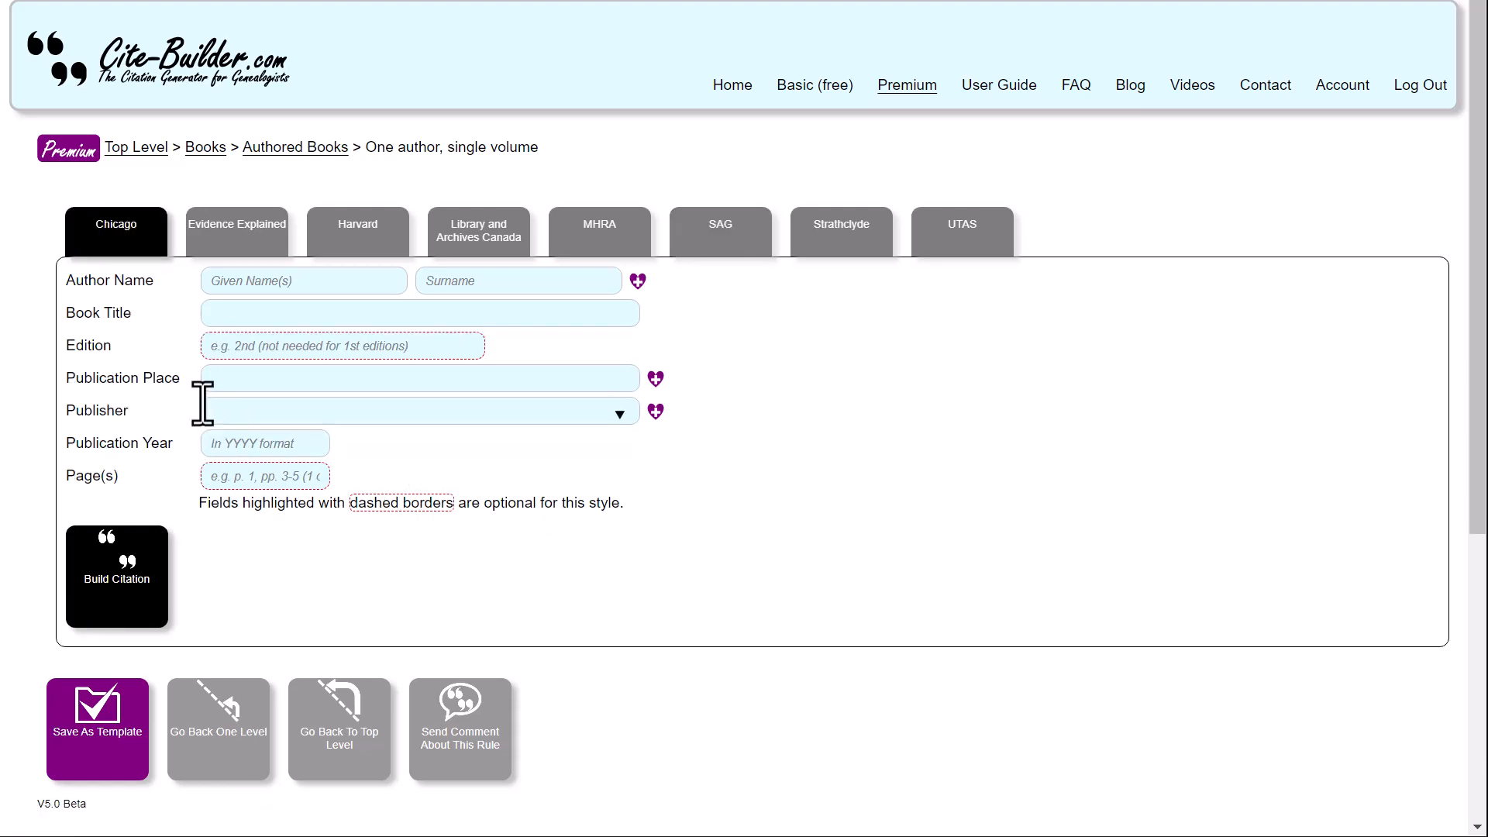
- Compare the form fields of the Evidence Explained, Harvard and Chicago styles by switching back and forth between them
left_click(248, 236)
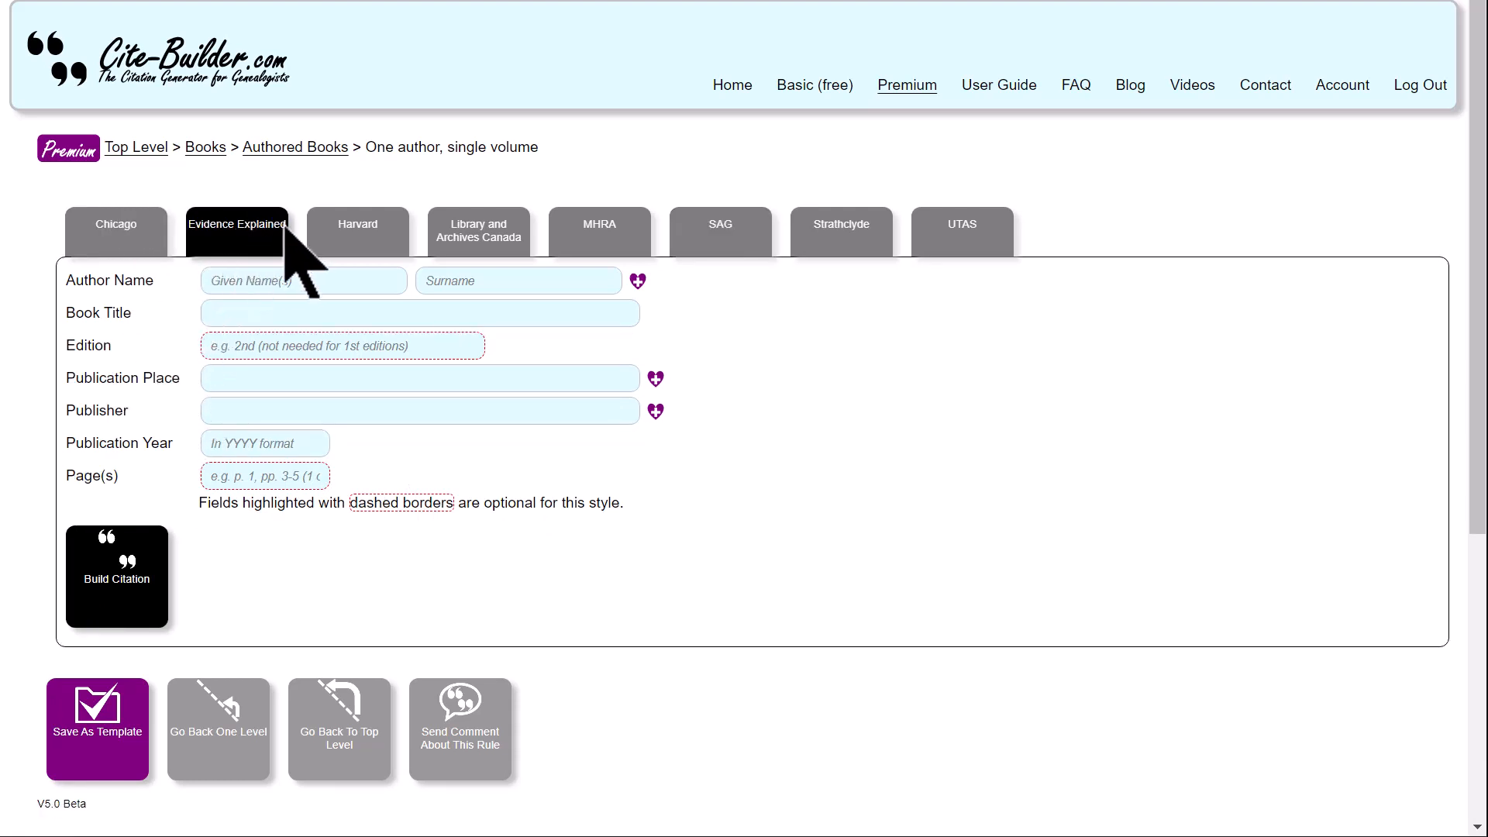
left_click(361, 236)
left_click(233, 239)
left_click(100, 244)
left_click(221, 241)
left_click(120, 240)
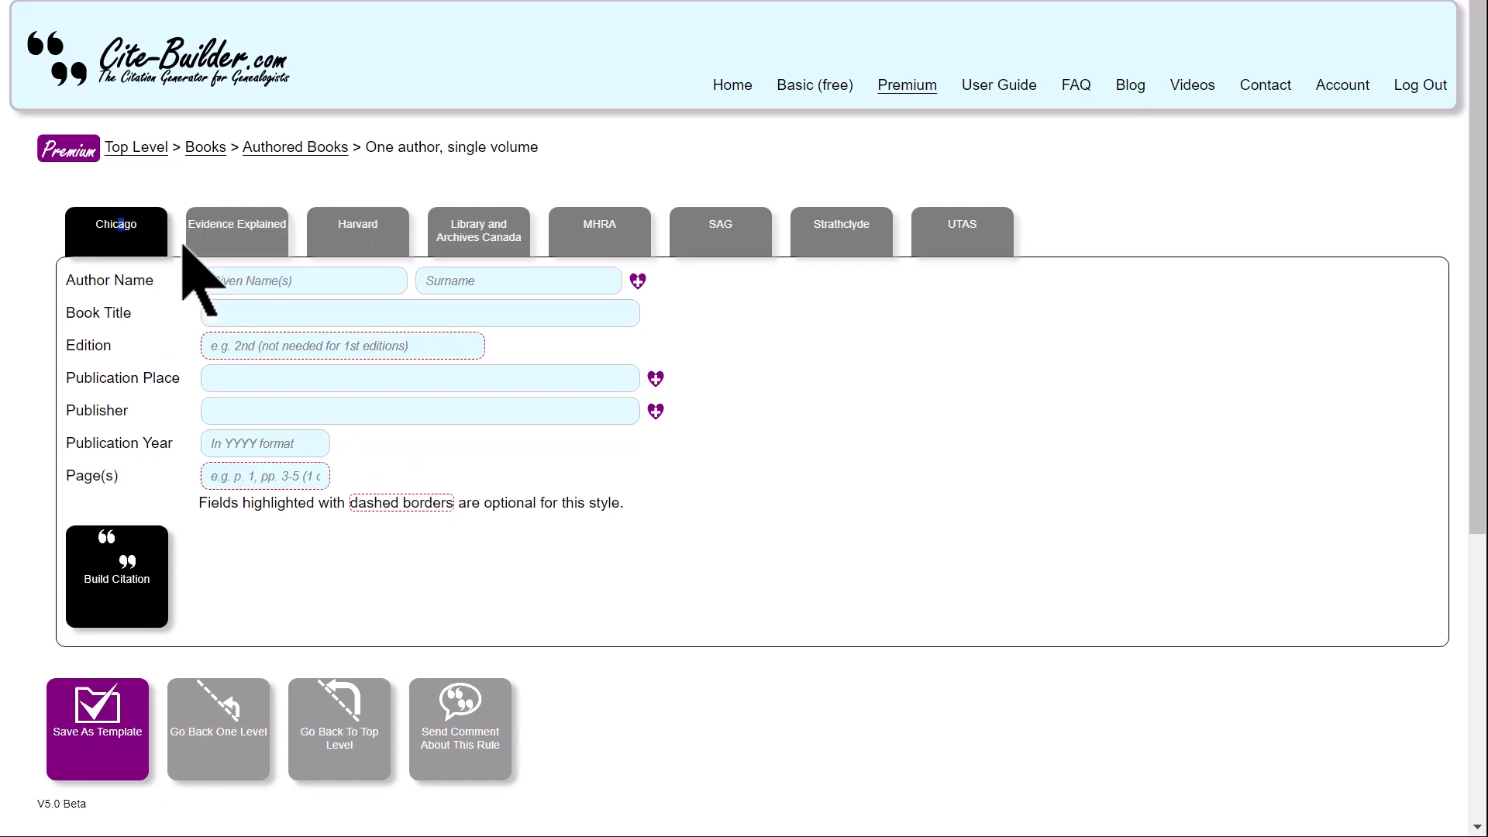
left_click(221, 244)
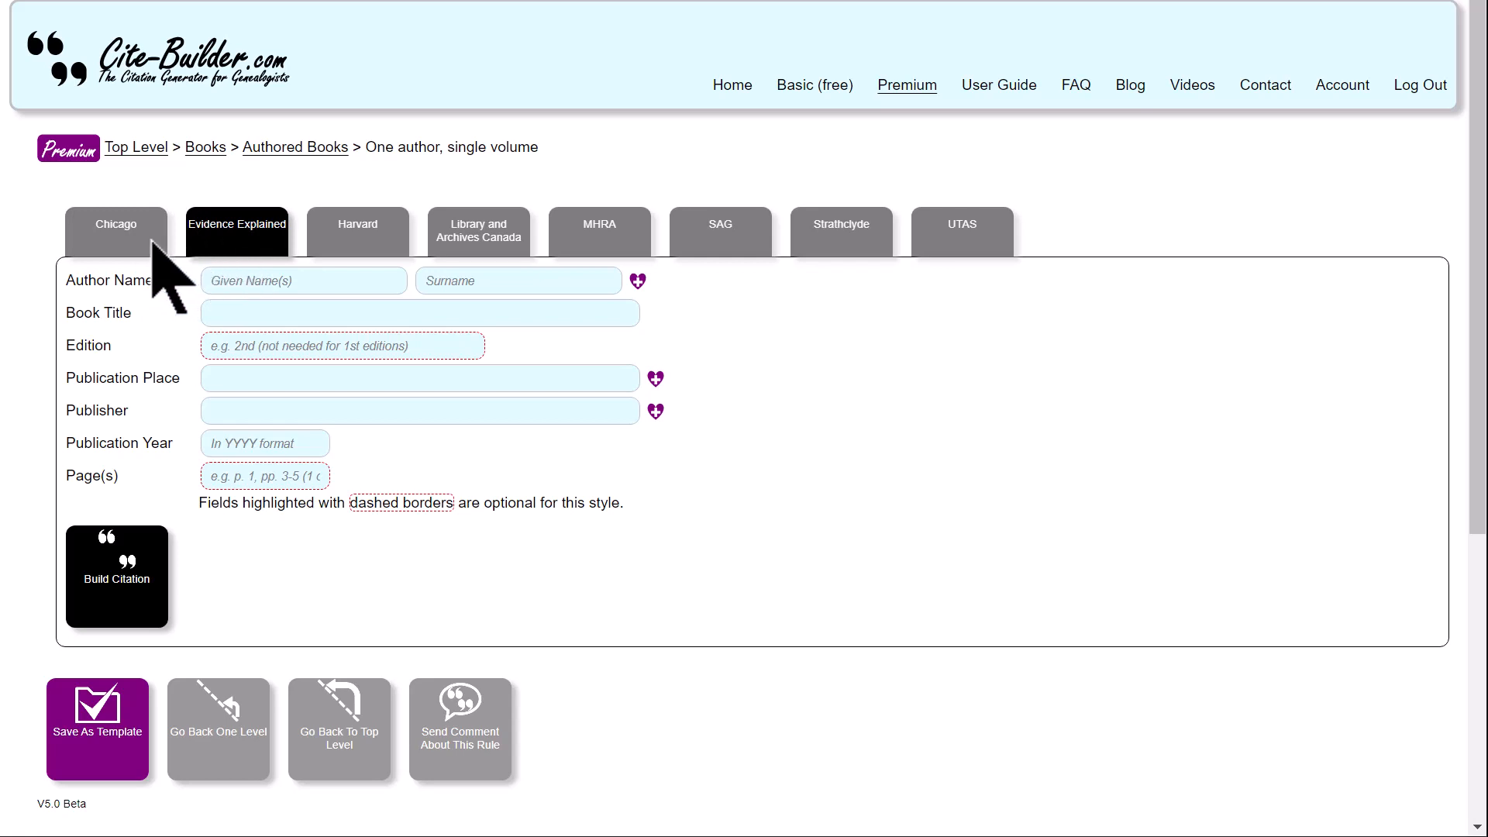
left_click(97, 240)
left_click(214, 241)
- Review the form fields of each remaining style from Harvard through MHRA, SAG and Strathclyde to UTAS
left_click(368, 244)
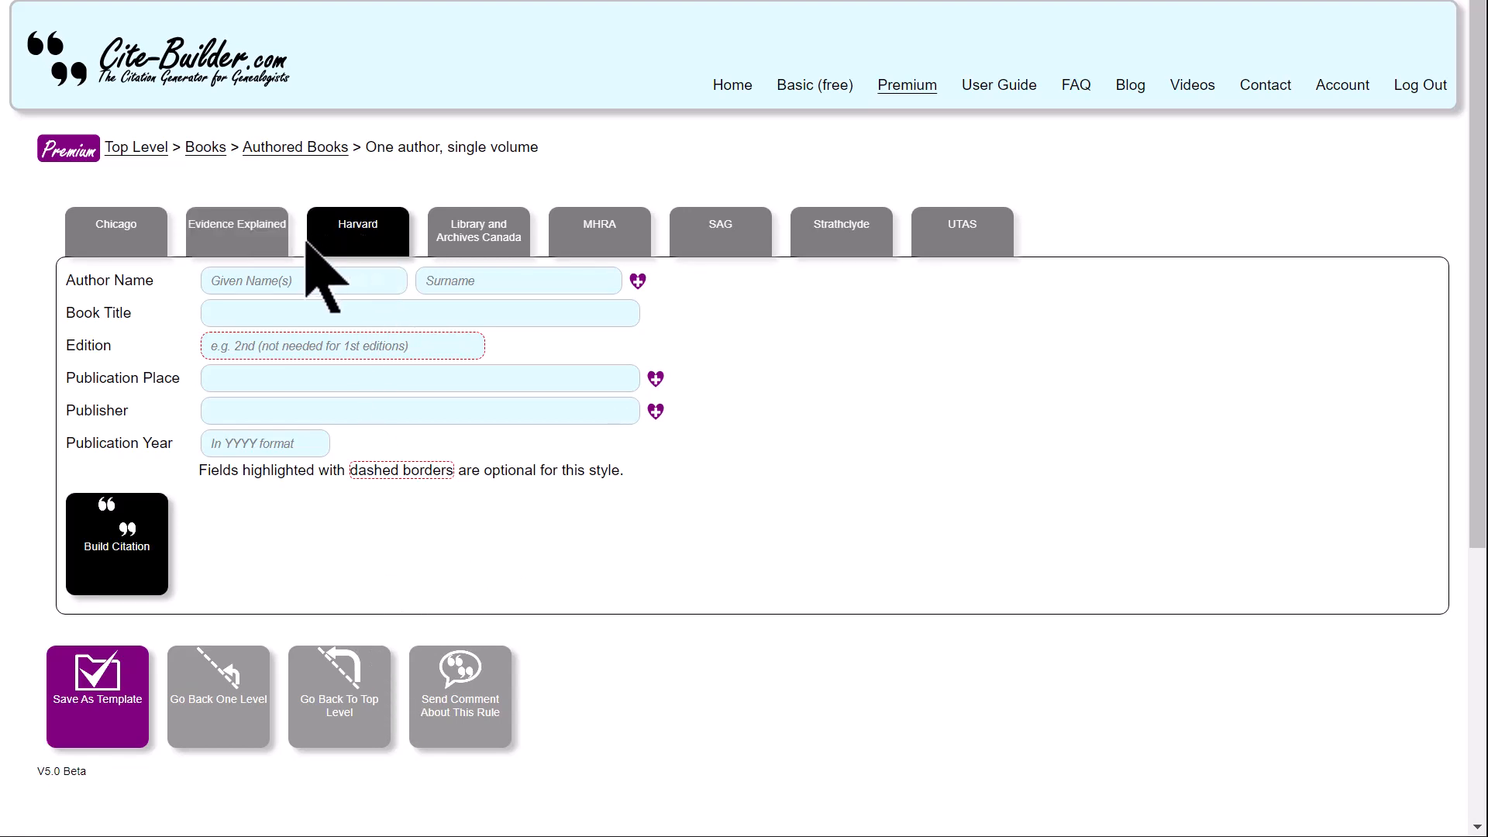
left_click(267, 244)
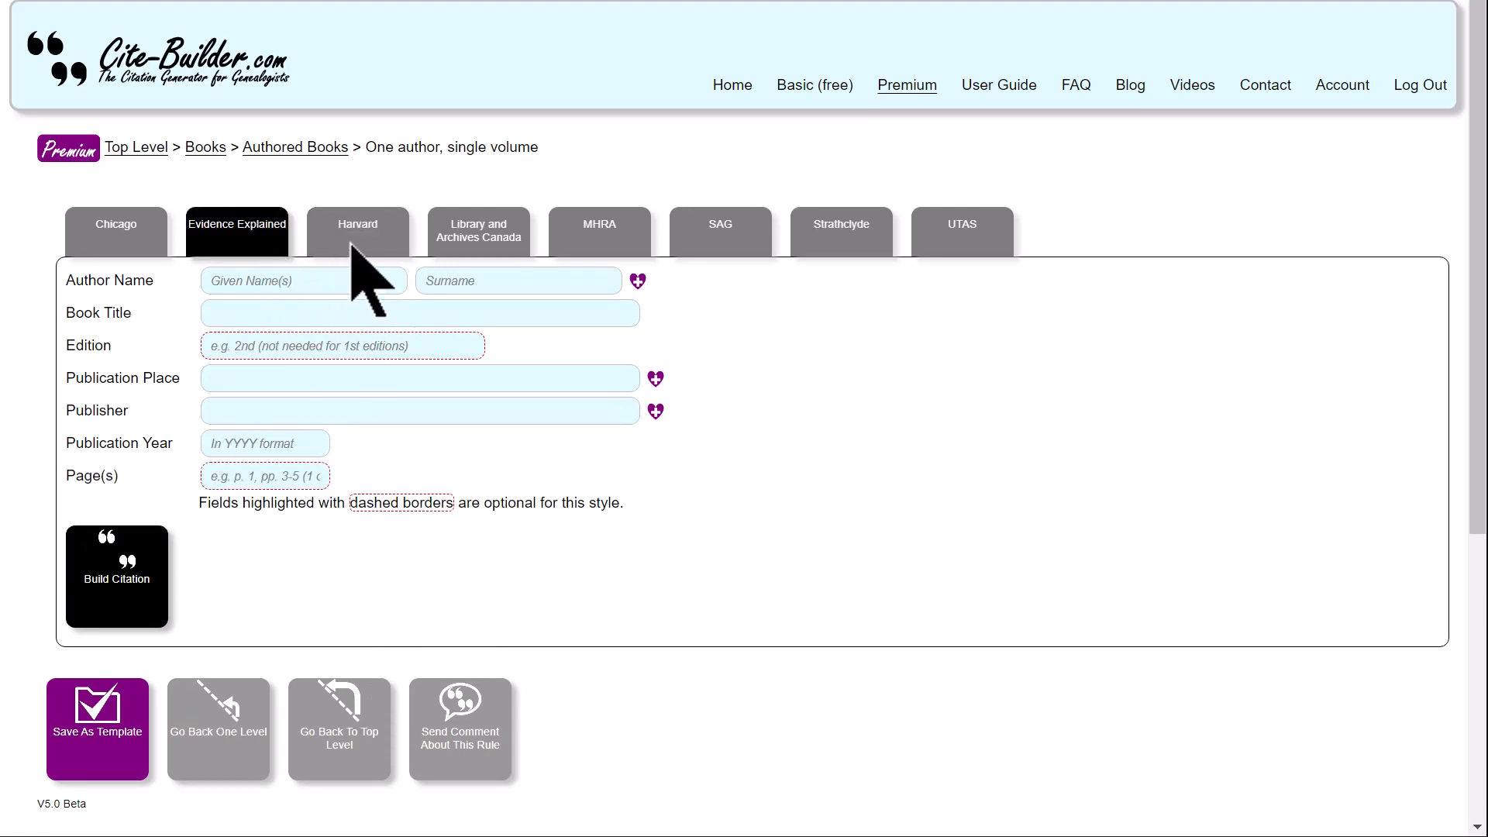
left_click(351, 242)
left_click(477, 241)
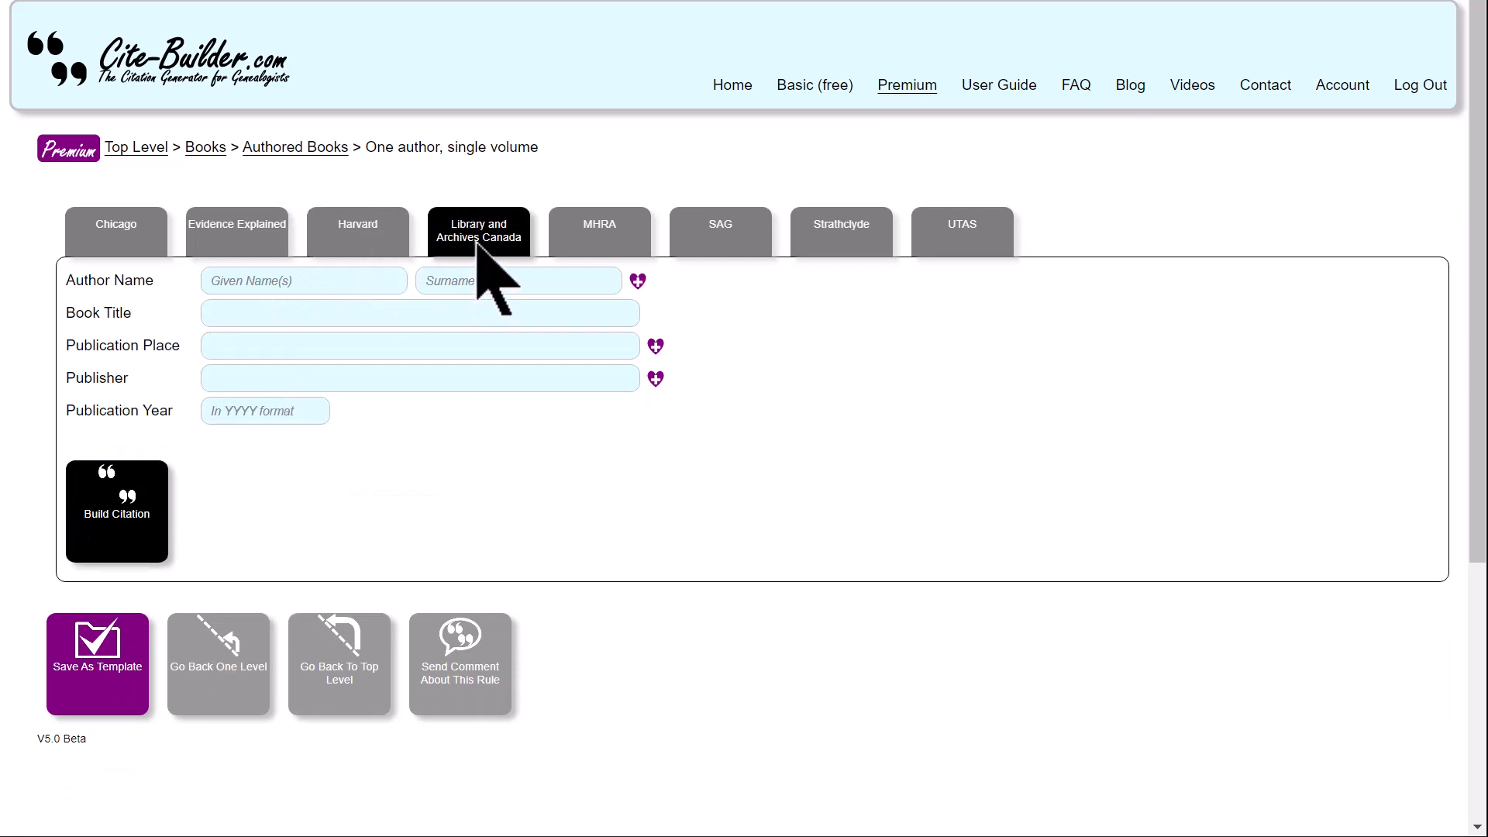
left_click(598, 246)
left_click(734, 246)
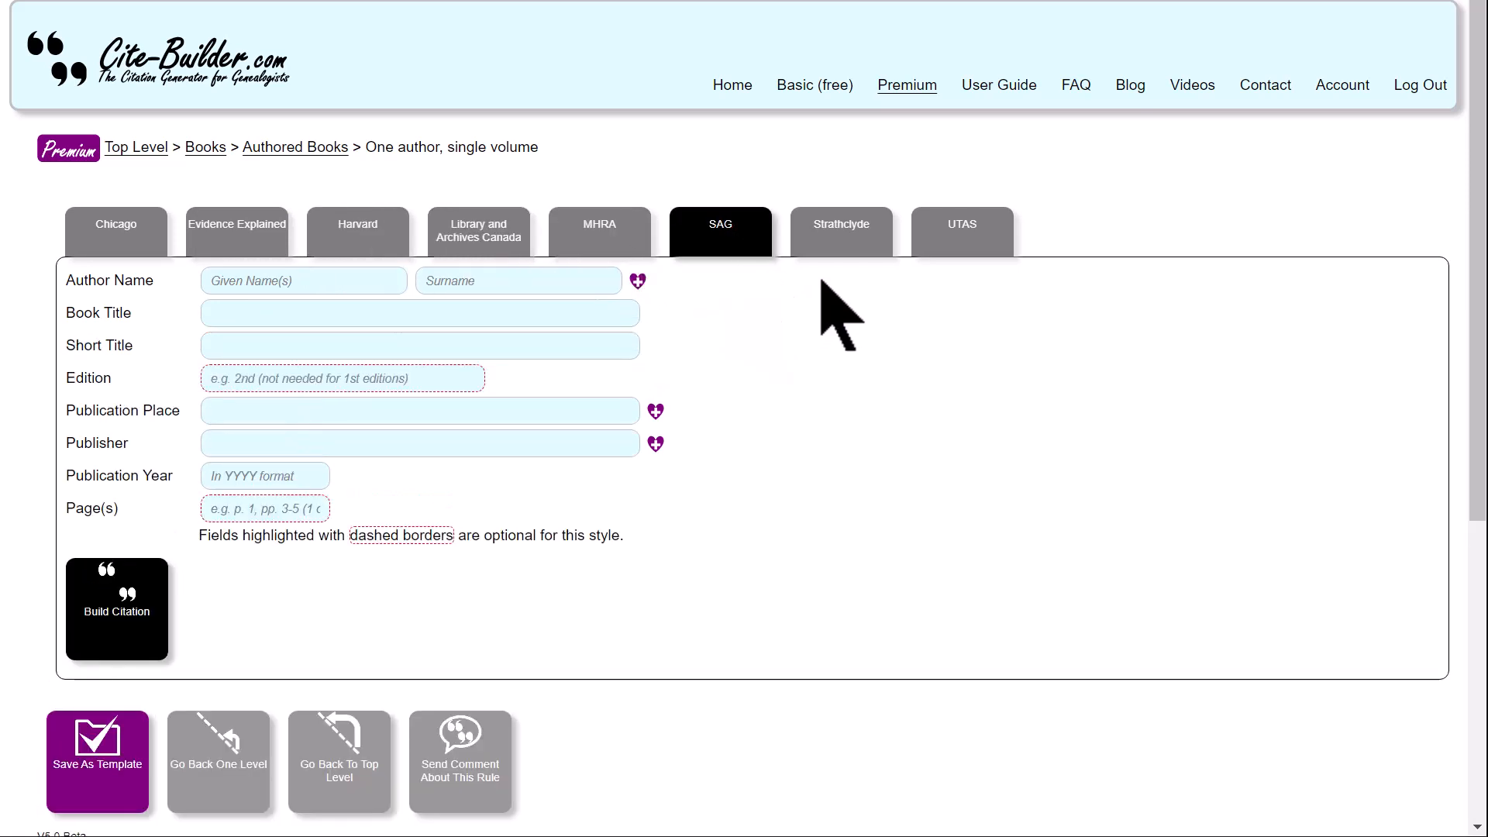
left_click(815, 247)
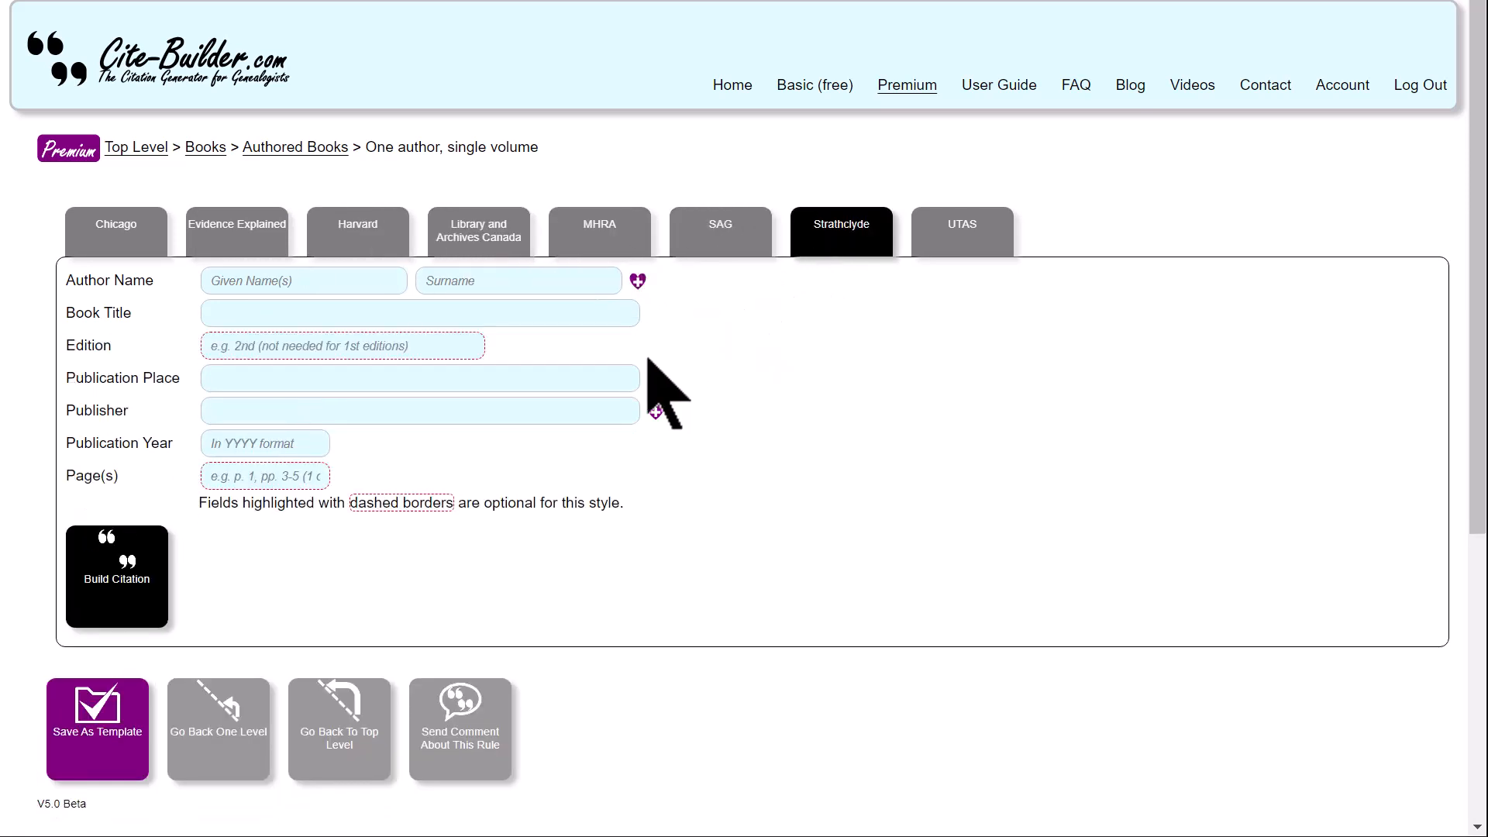
left_click(972, 240)
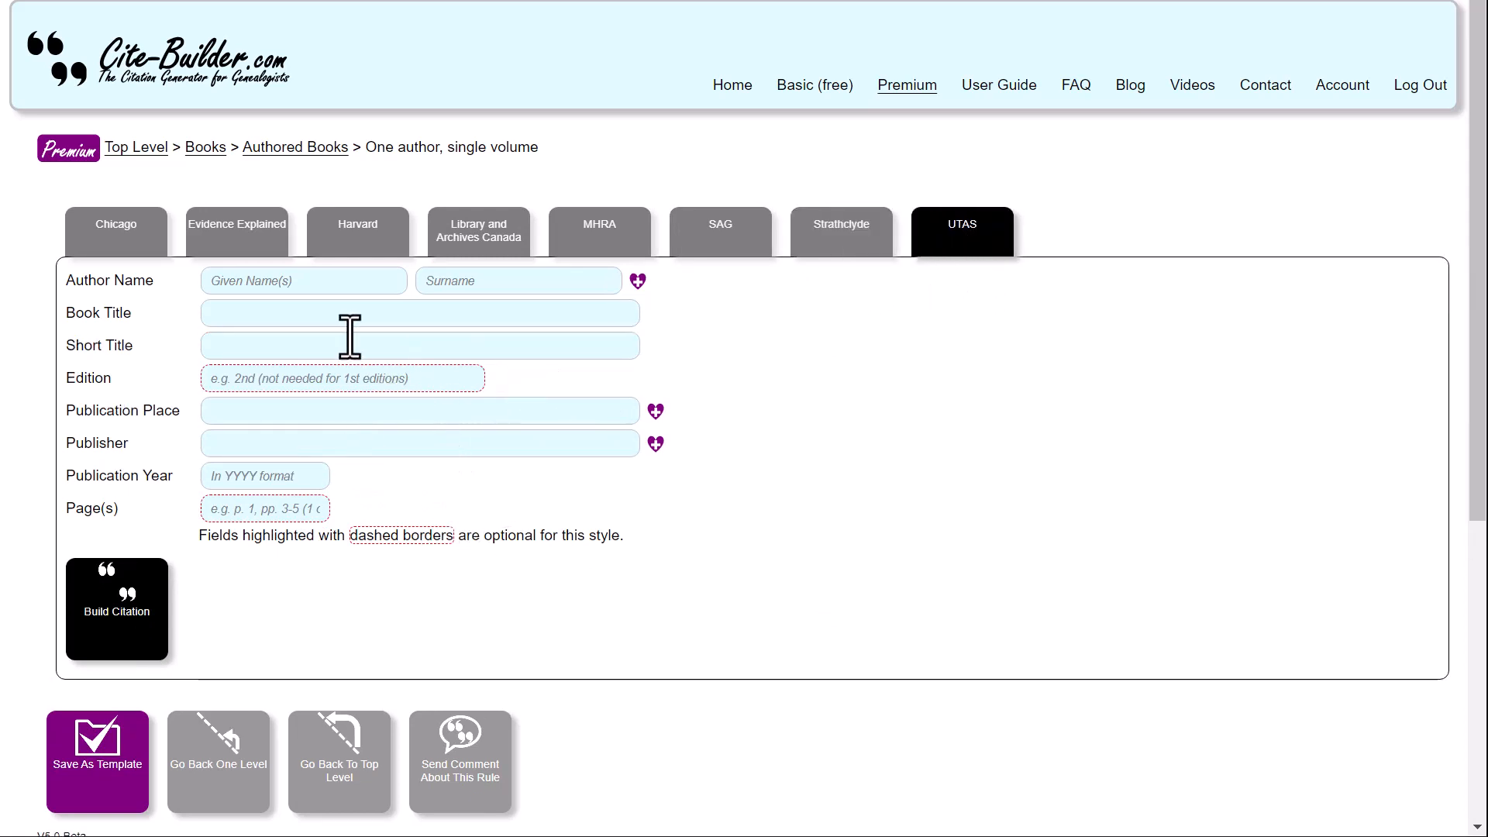
- In the Evidence Explained style, enter the author's given name and surname and the book title "A History of the Mackenzies in Australia"
left_click(246, 240)
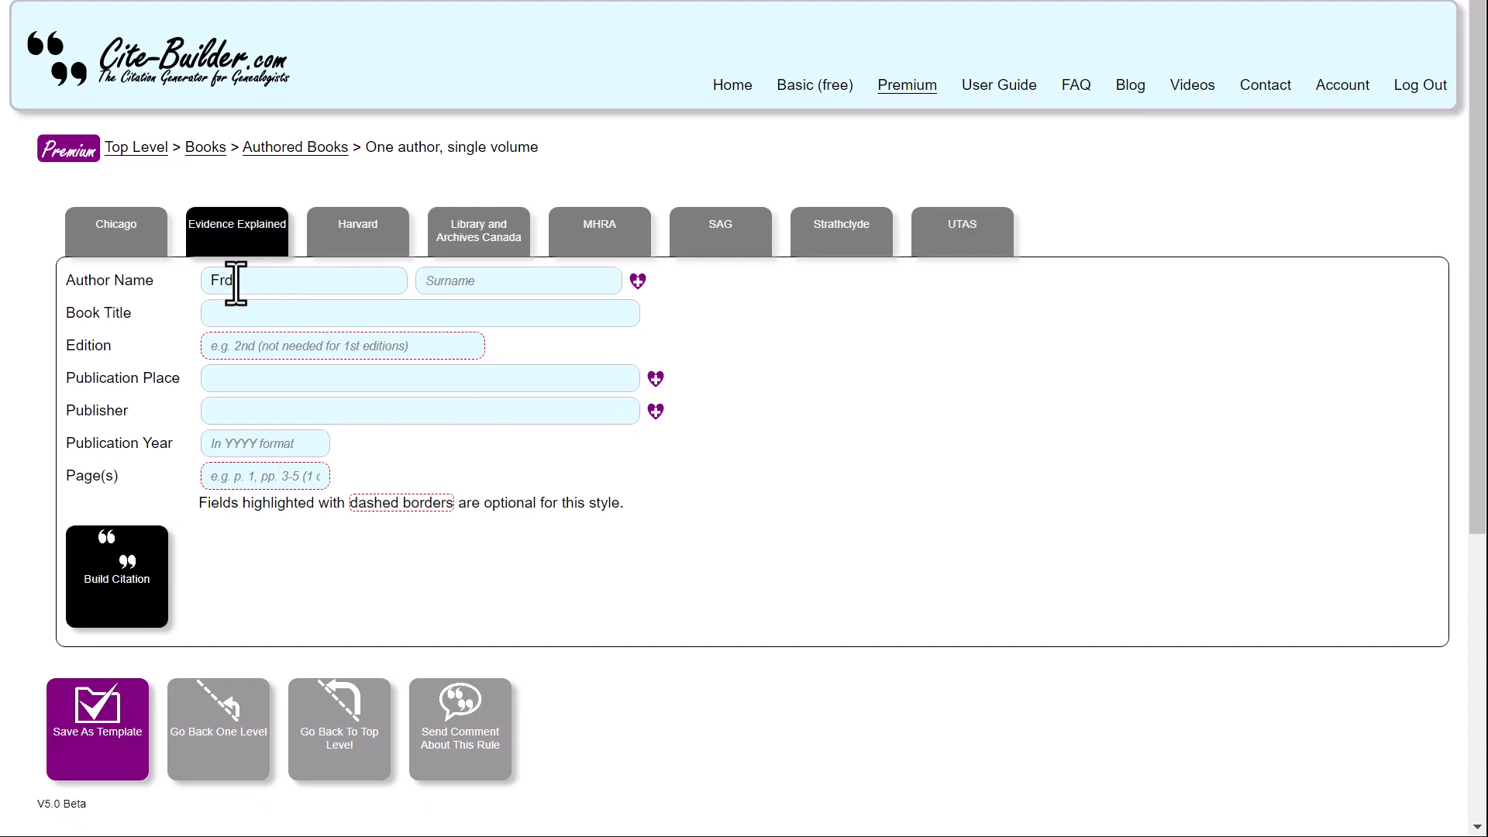
left_click(235, 280)
type("Fred")
left_click(501, 281)
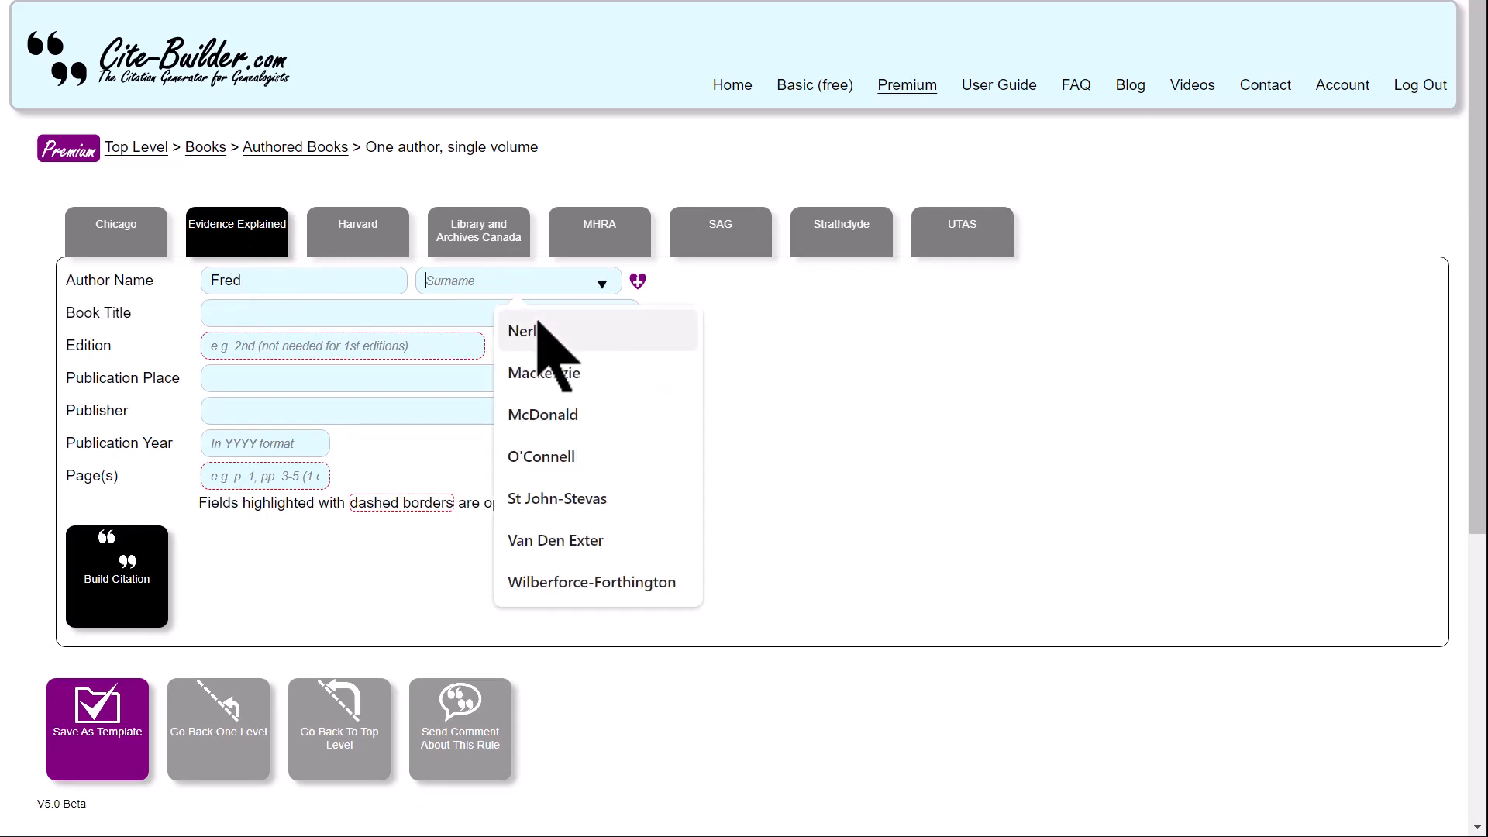
left_click(555, 374)
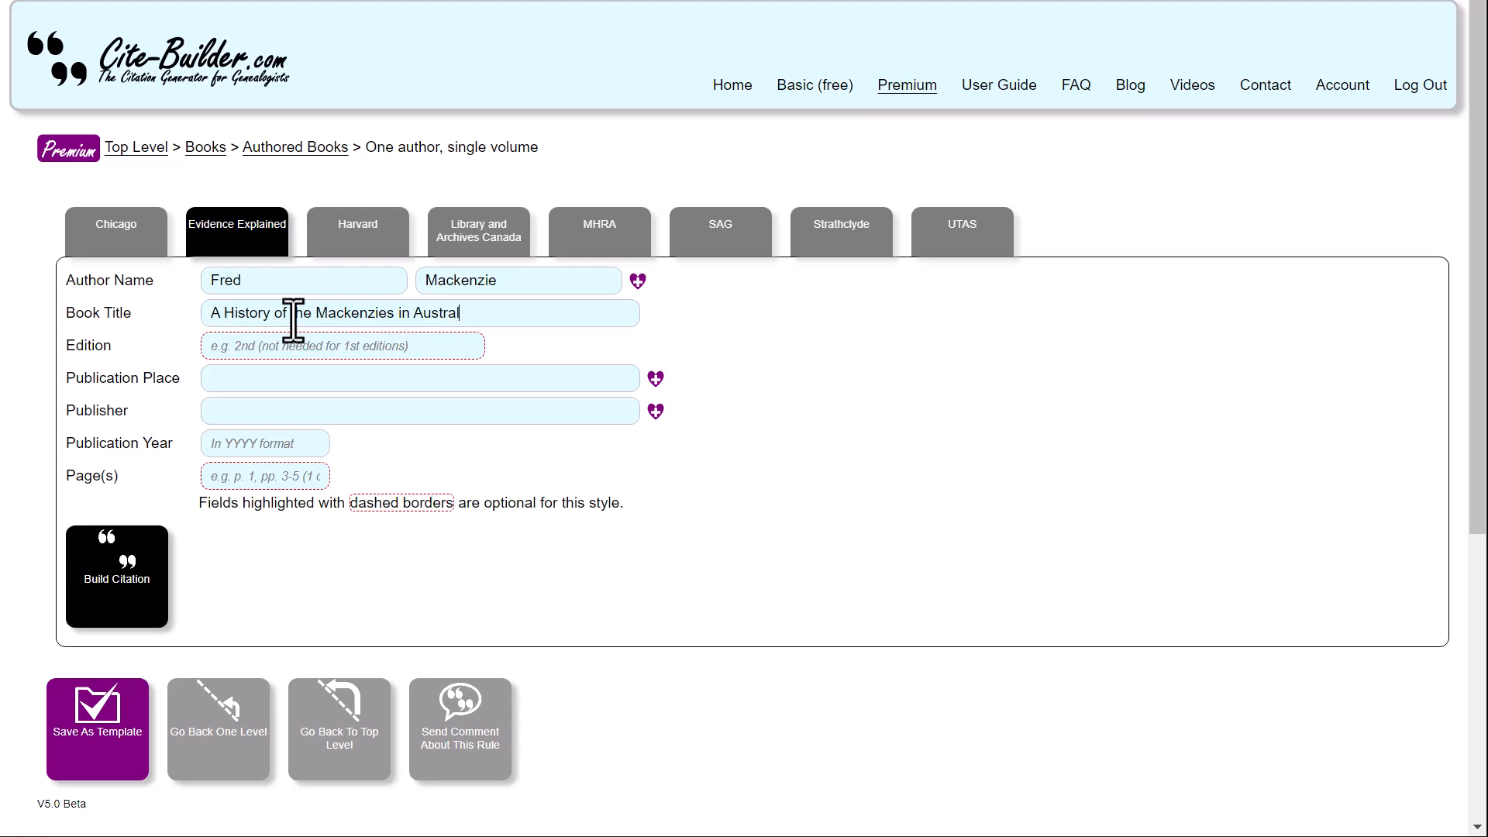
- Set the edition to 3rd, the publication place to "Sydney, Australia" and the publisher to "Sydney Historical Pty Ltd"
left_click(330, 354)
type("3rd")
left_click(310, 382)
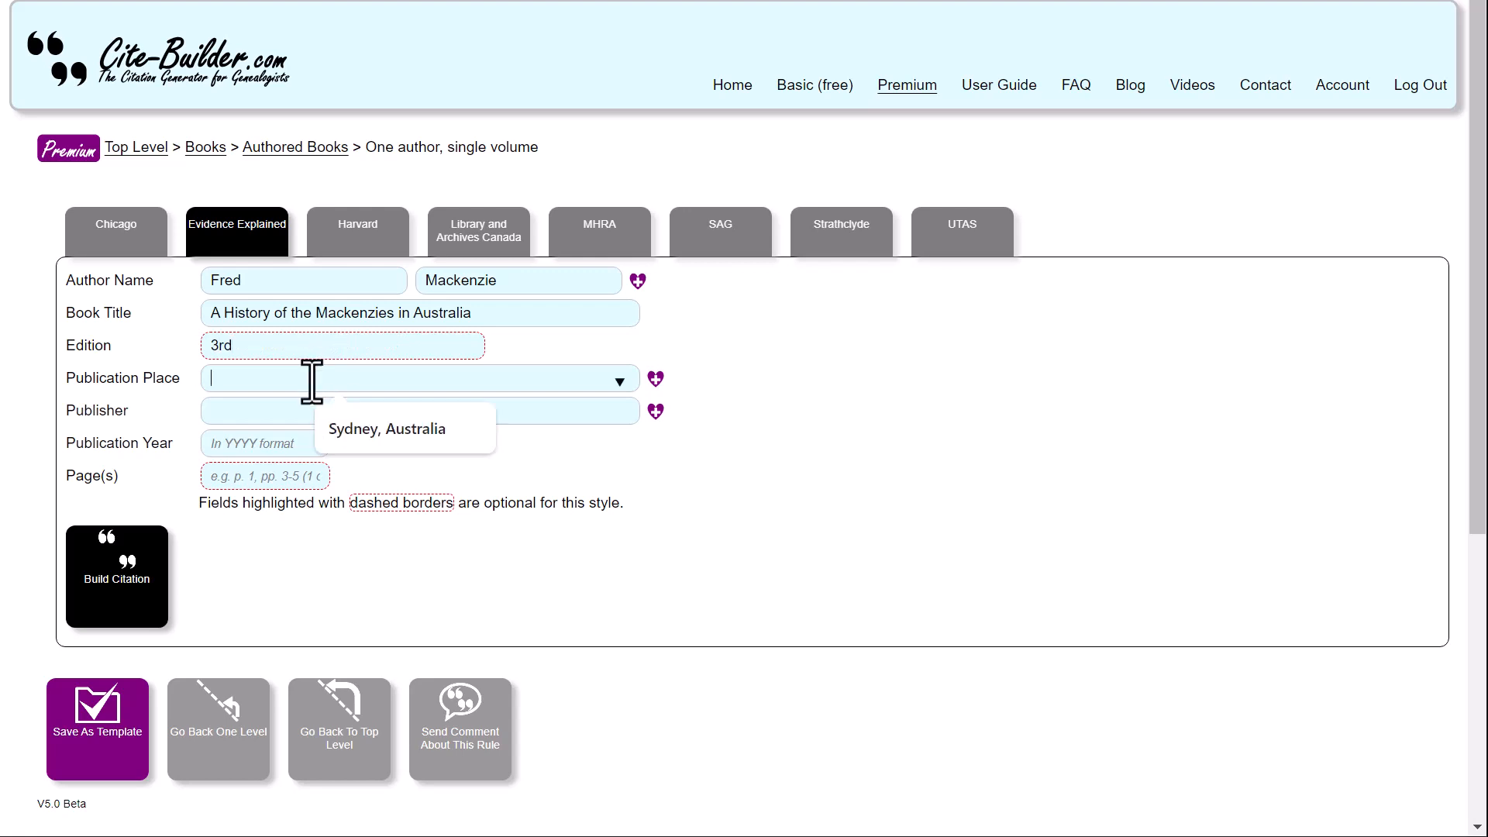
left_click(361, 431)
left_click(280, 411)
left_click(345, 457)
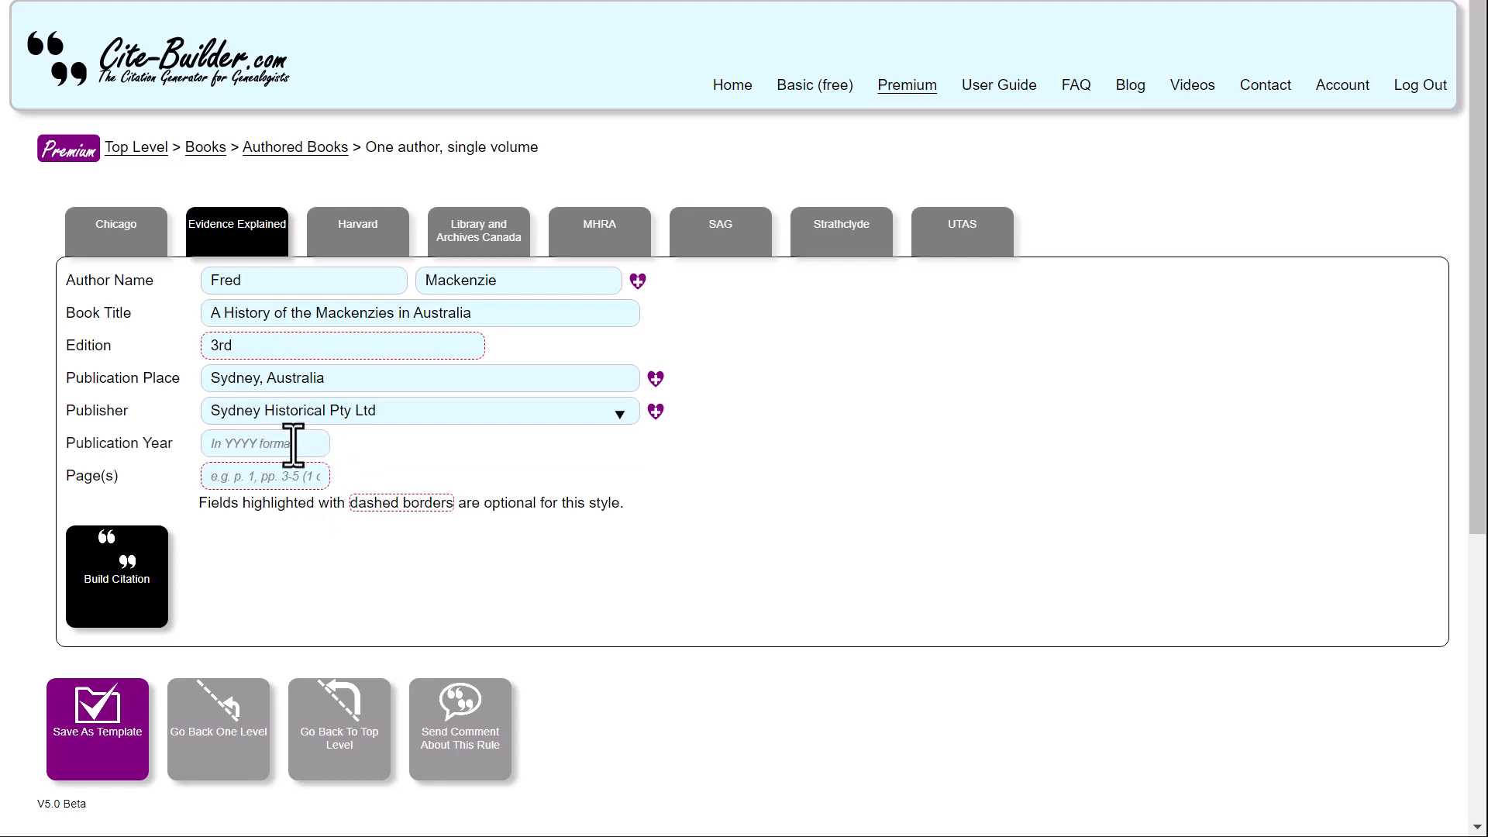
- Enter publication year 2000 and page "p. 123", and build the Evidence Explained citation
left_click(293, 443)
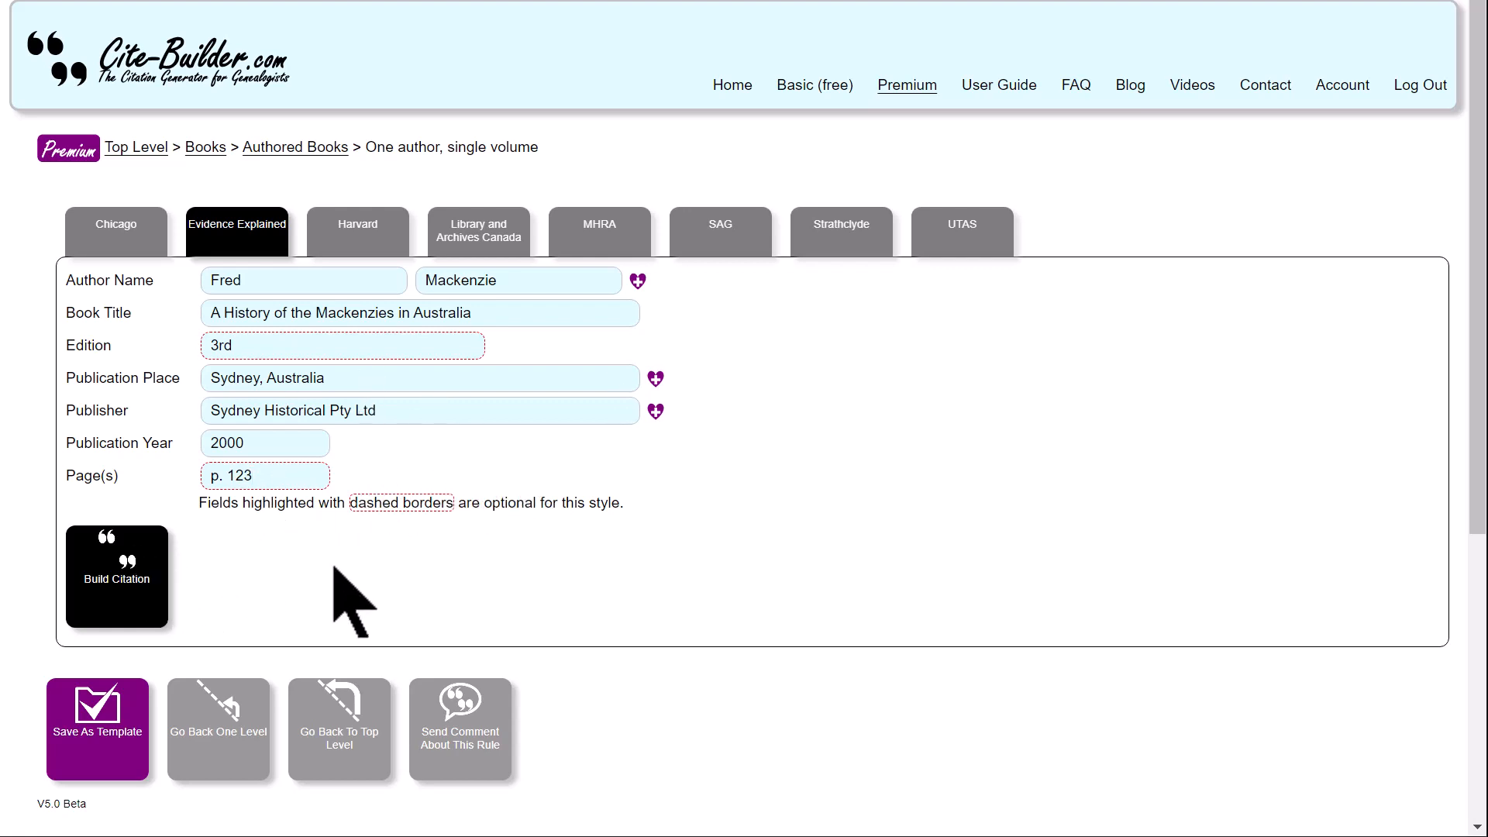
left_click(138, 569)
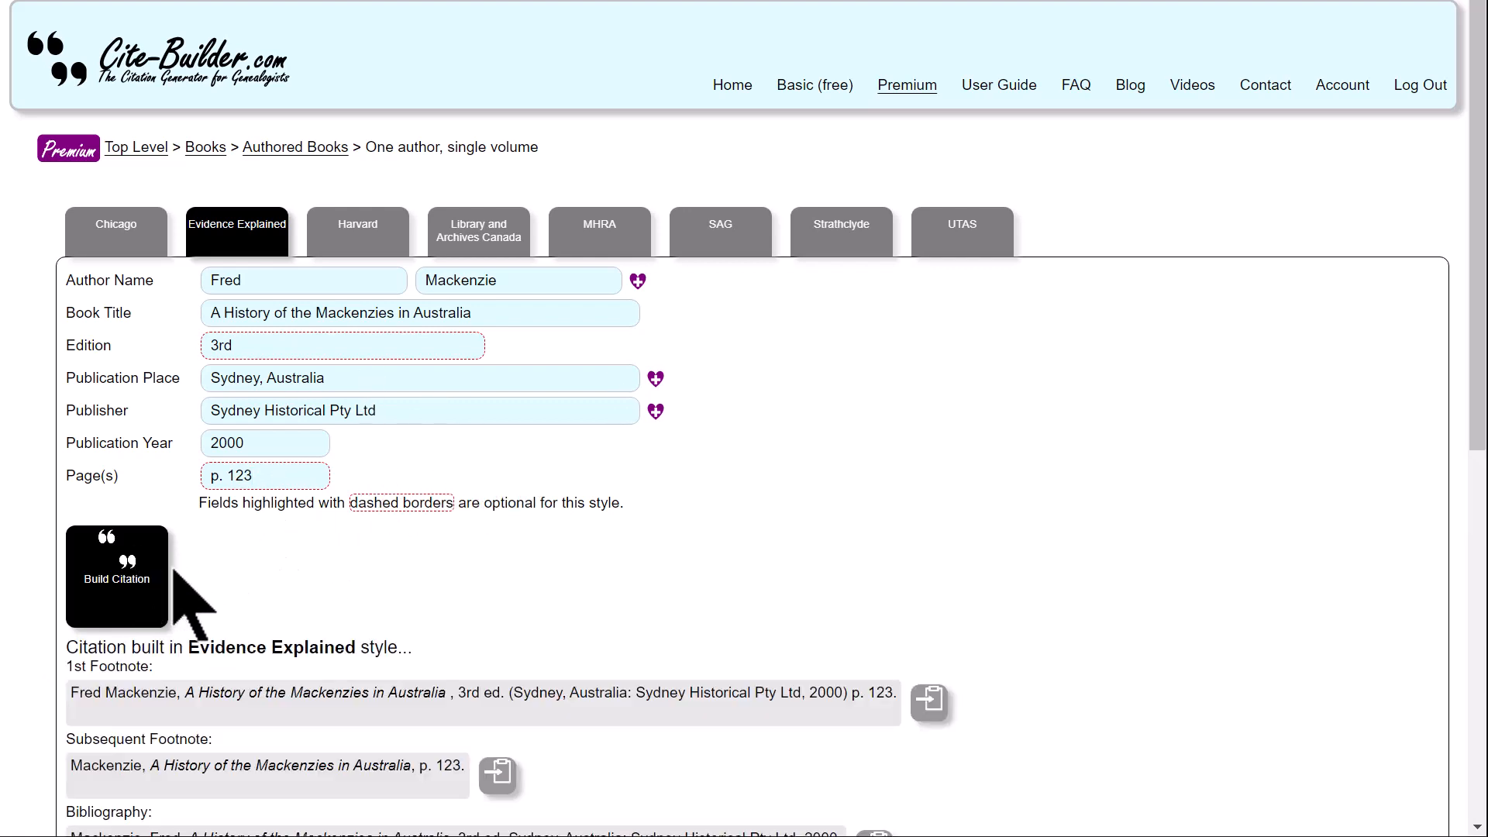
scroll(488, 581, "down", 2)
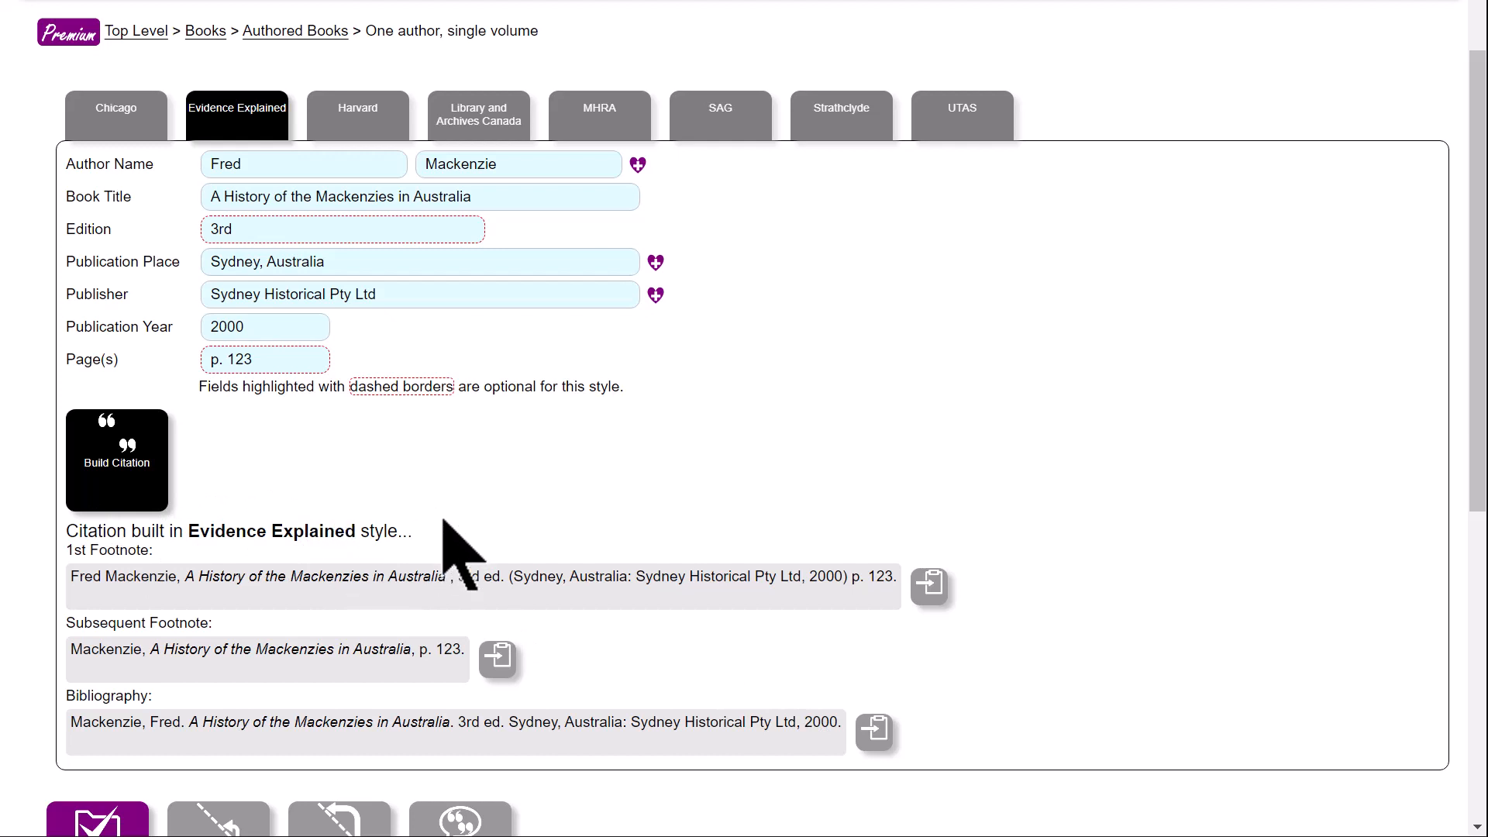
- Switch the citation to the SAG style and rebuild it with the short title "Mackenzies in Australia"
left_click(720, 116)
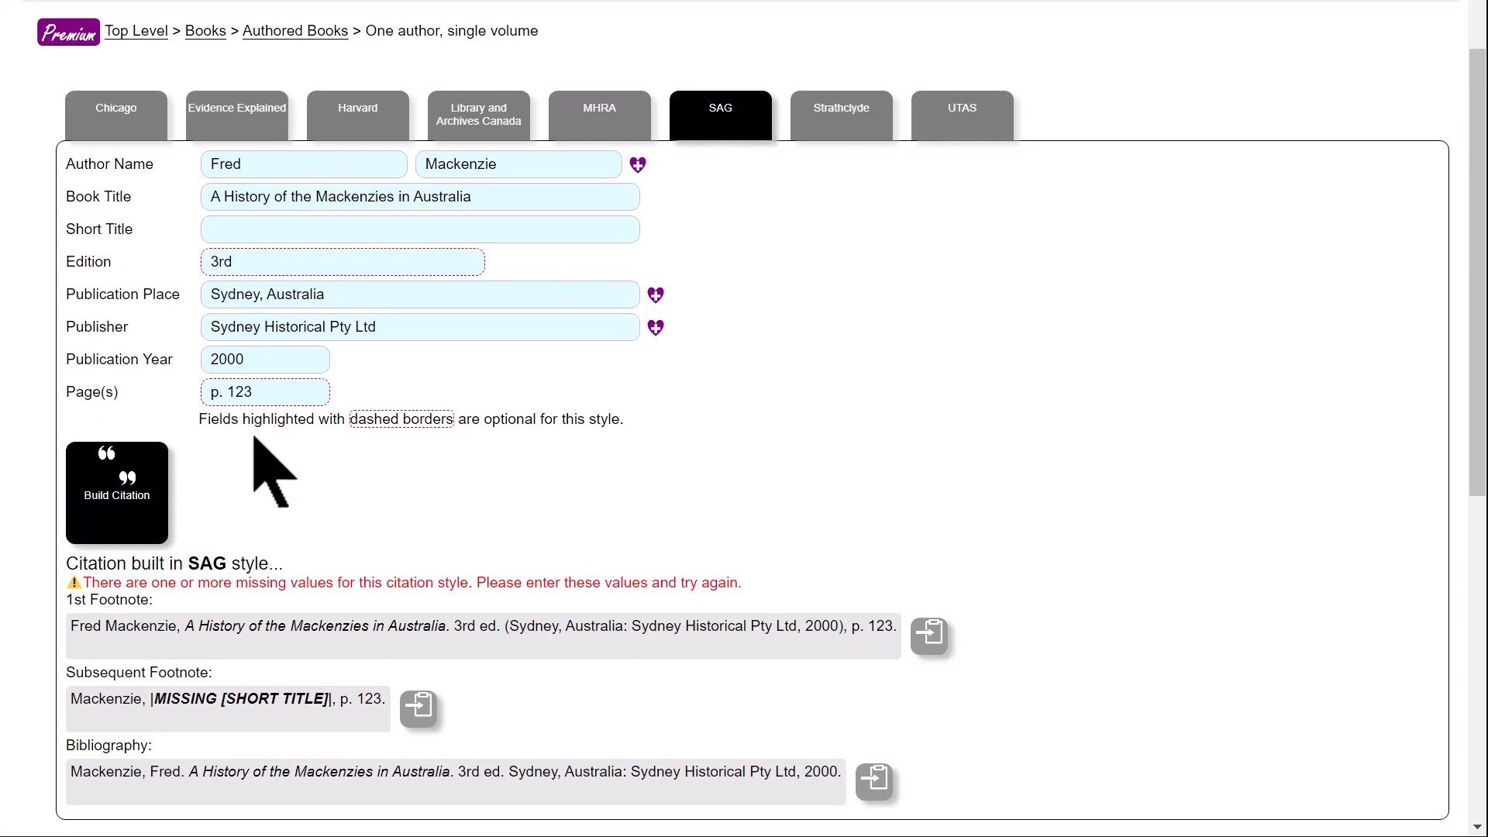
left_click(244, 231)
left_click(165, 508)
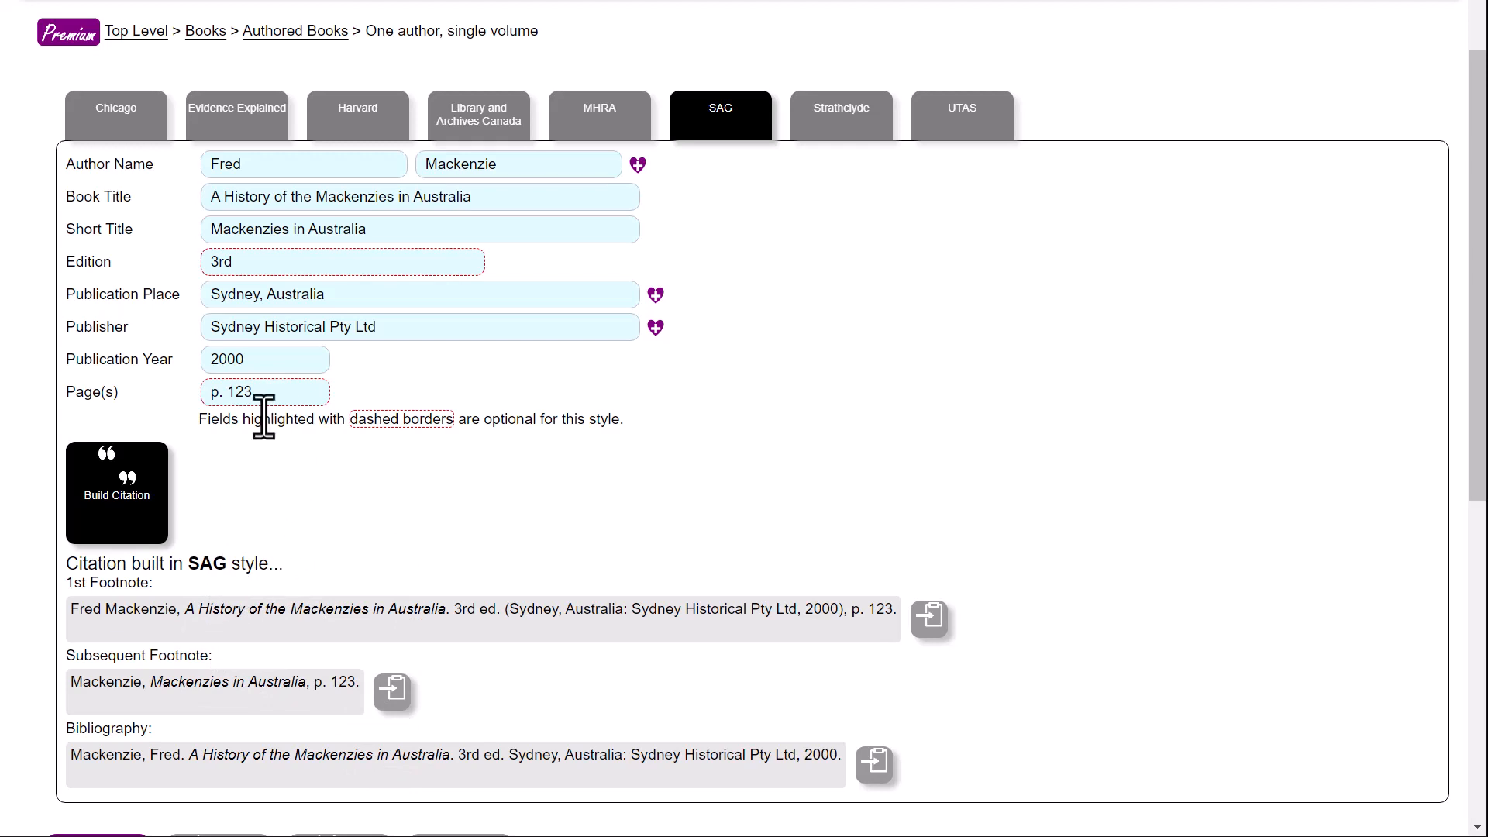
- Display the same book citation in the Strathclyde style
left_click(828, 124)
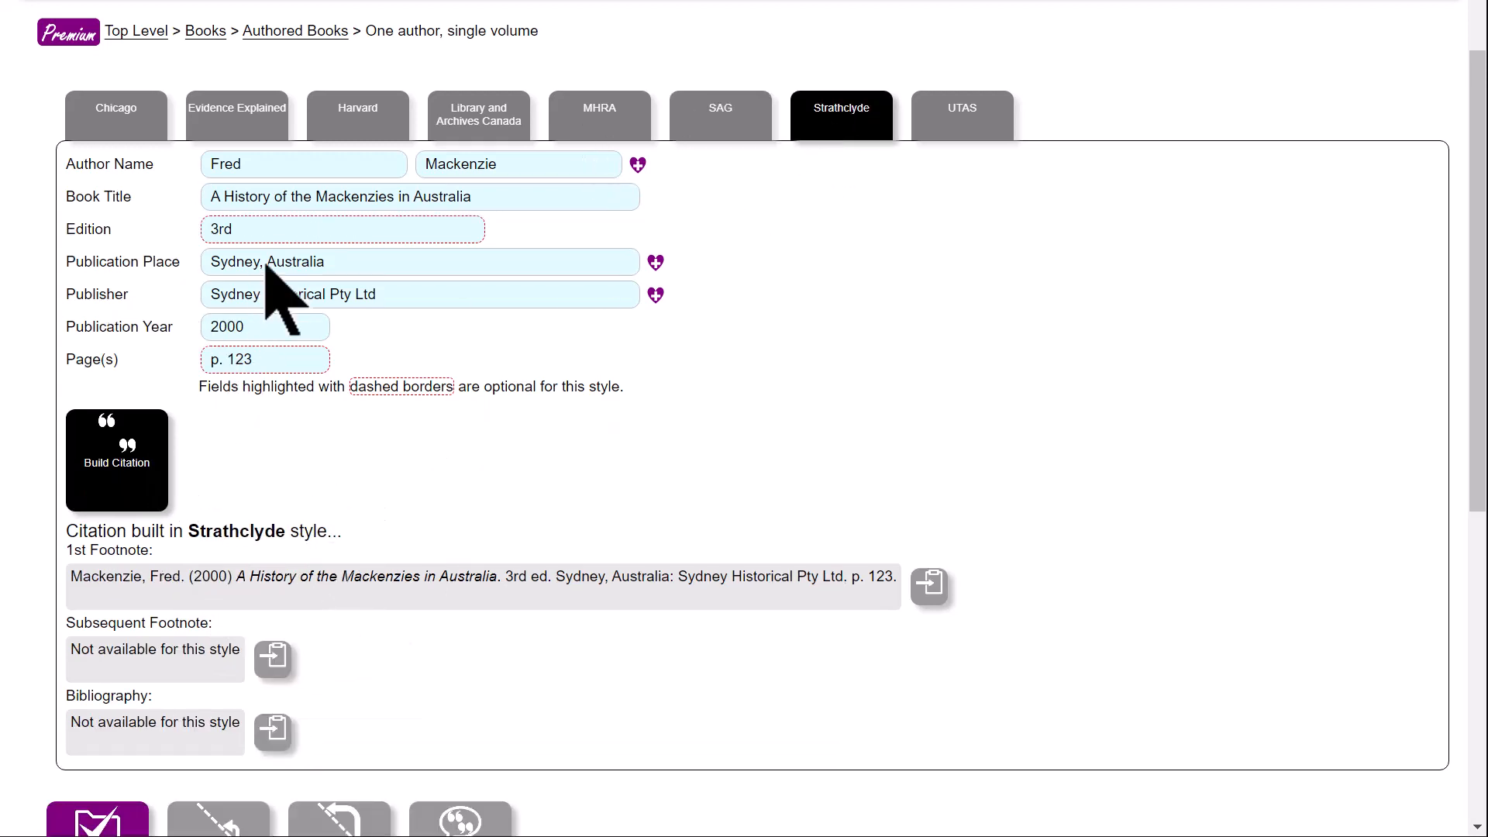
- Compare the book citation's fields and output in the UTAS, Evidence Explained and SAG styles
left_click(995, 129)
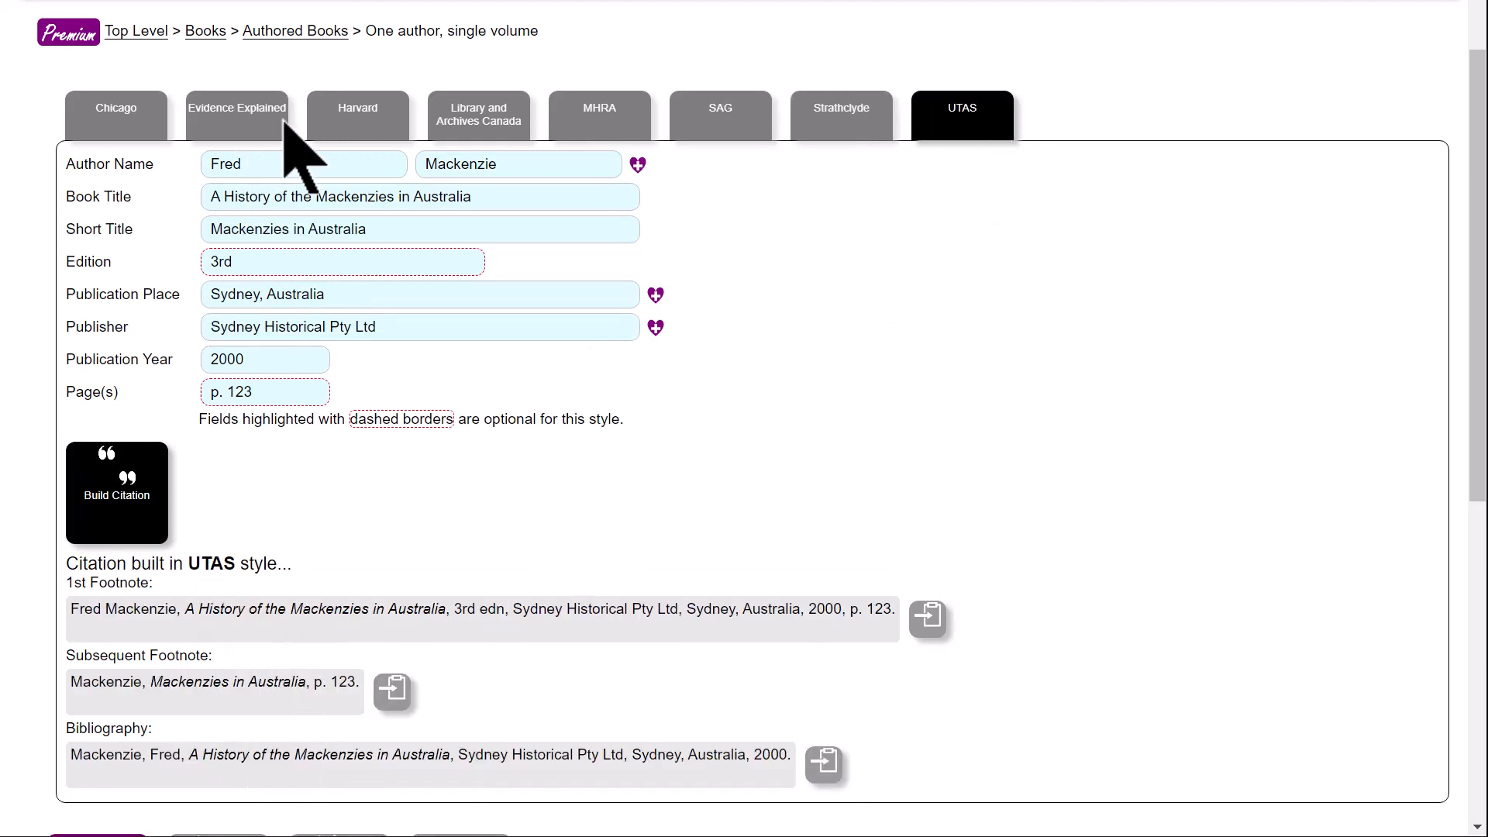
left_click(233, 124)
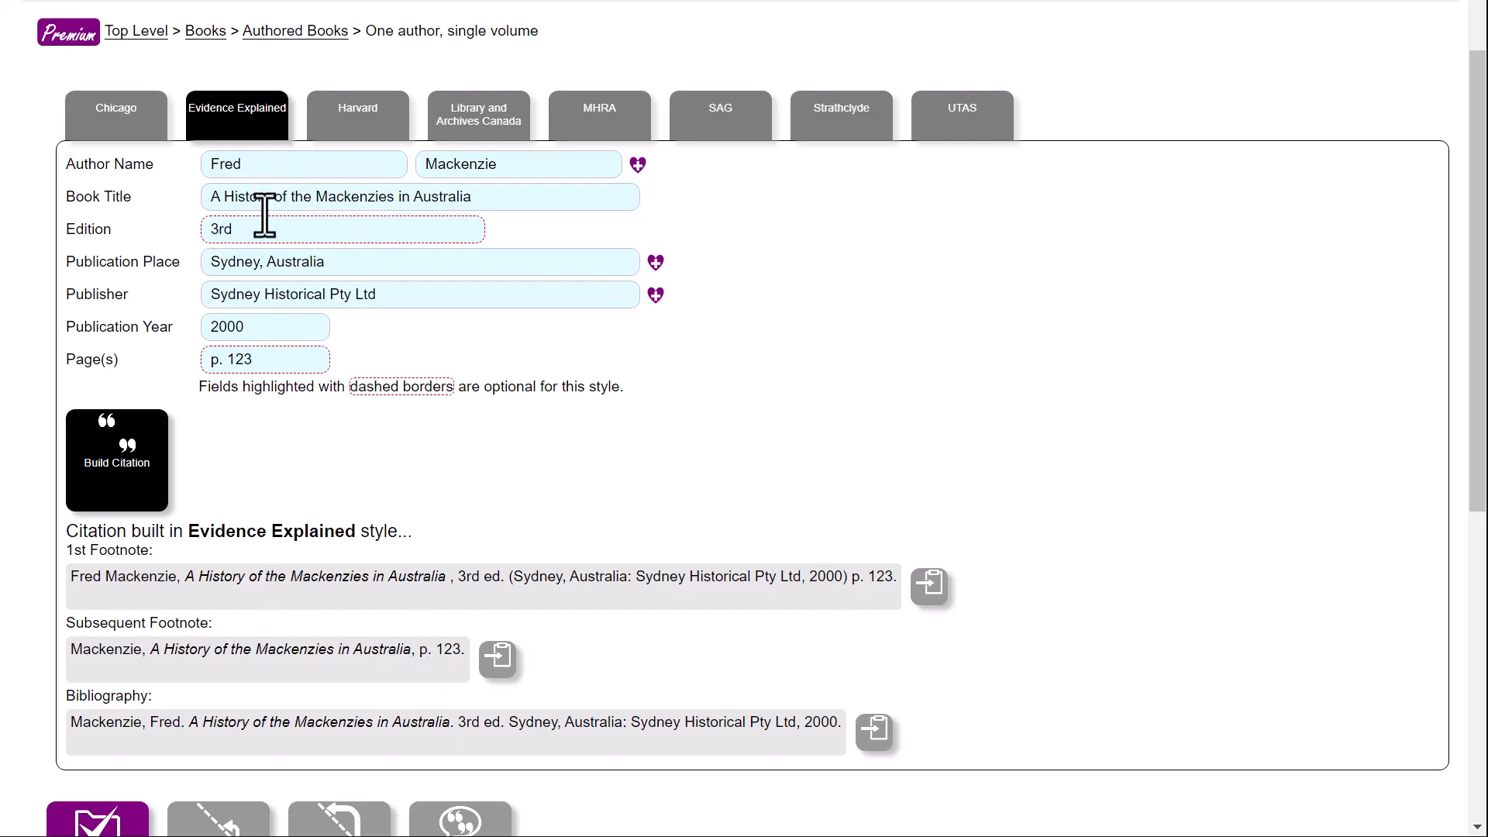
left_click(697, 108)
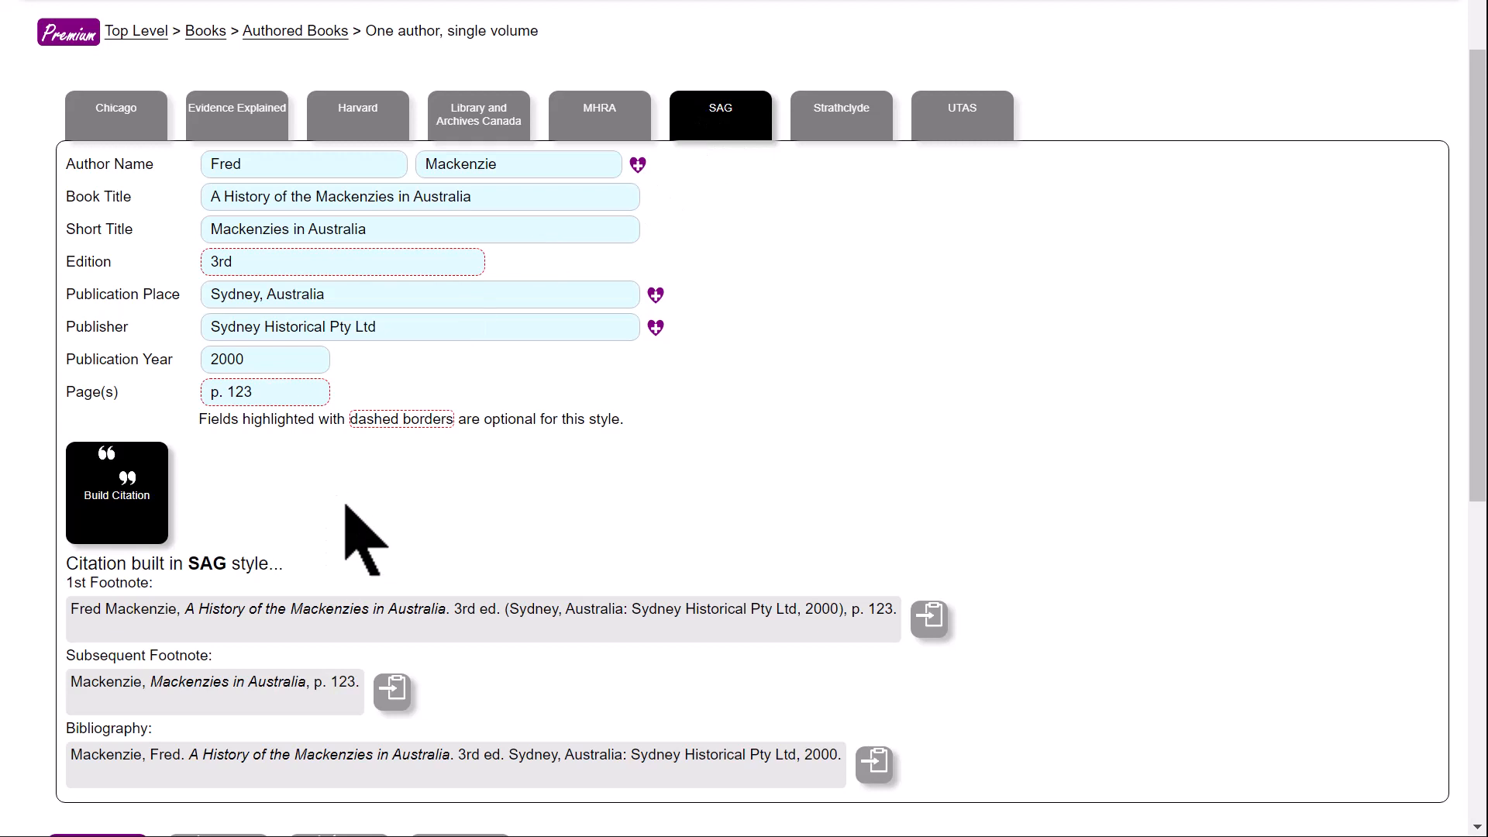
- Examine the citation in the Harvard, Library and Archives Canada and MHRA styles, finishing on Harvard
left_click(399, 138)
left_click(482, 131)
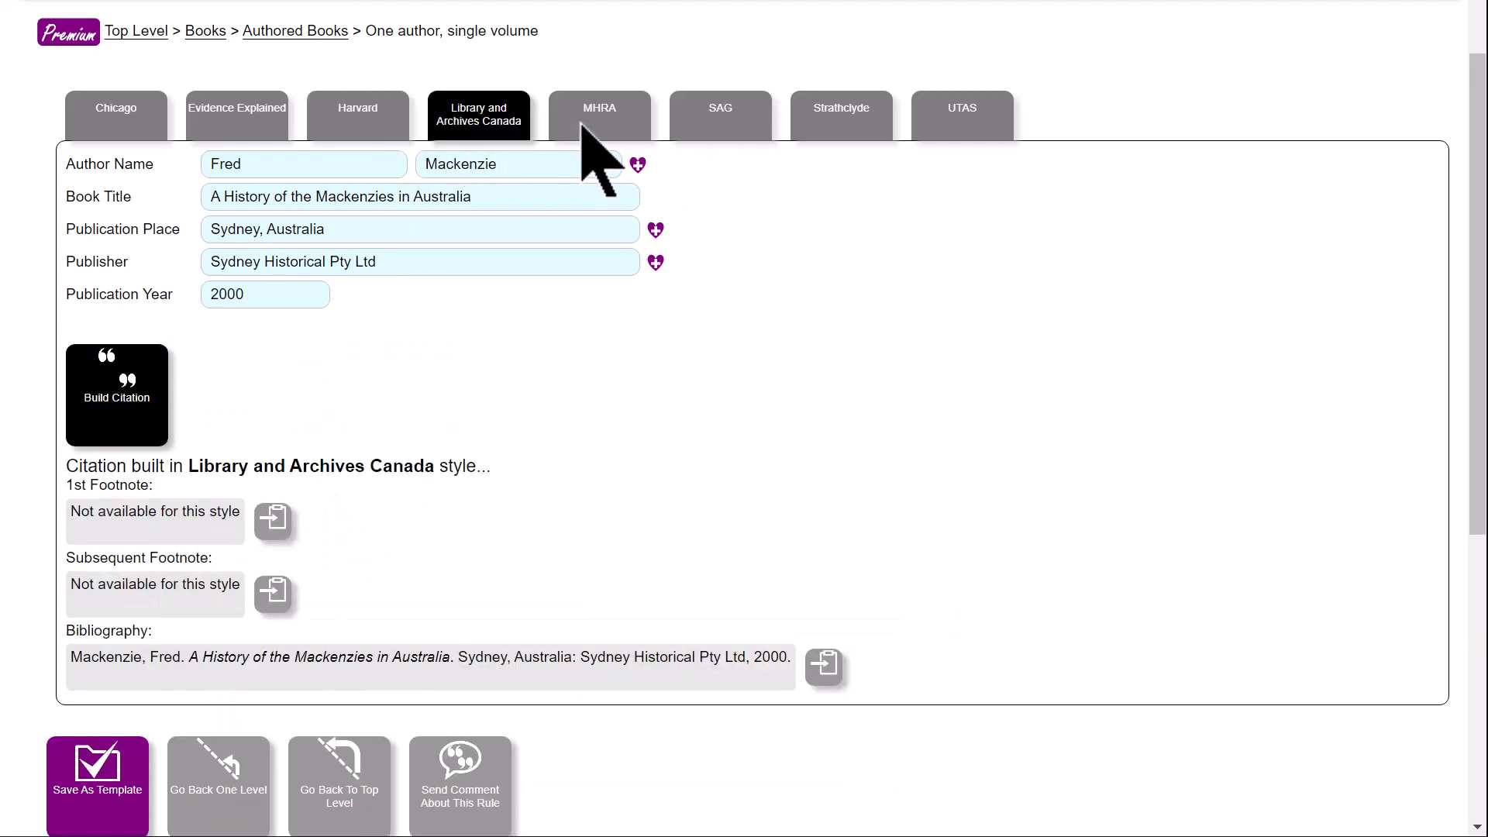
left_click(587, 127)
left_click(494, 126)
left_click(401, 136)
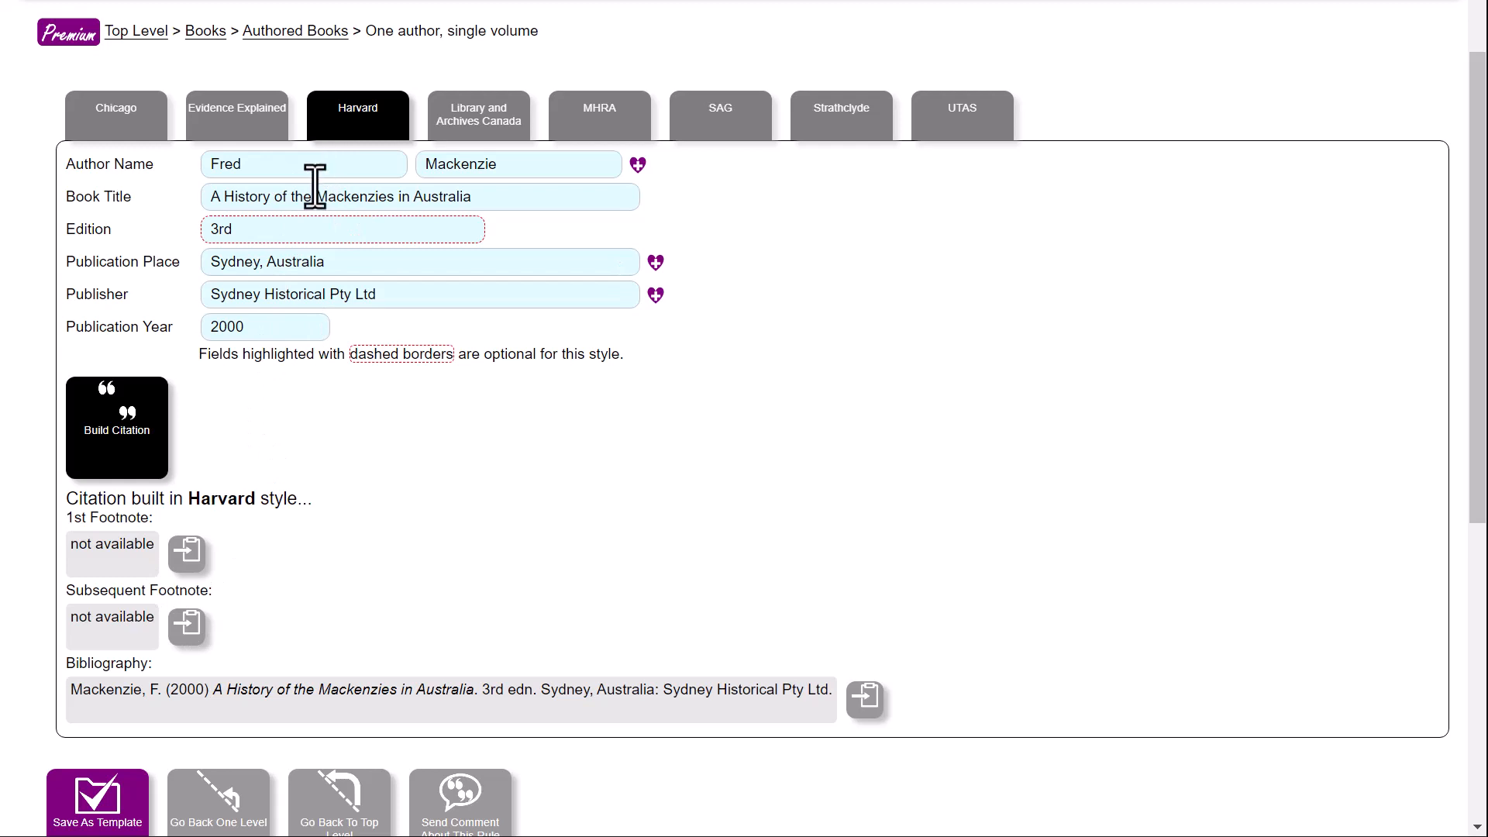
- Review the citation in Evidence Explained, Library and Archives Canada, MHRA, SAG, Strathclyde and UTAS styles
left_click(240, 124)
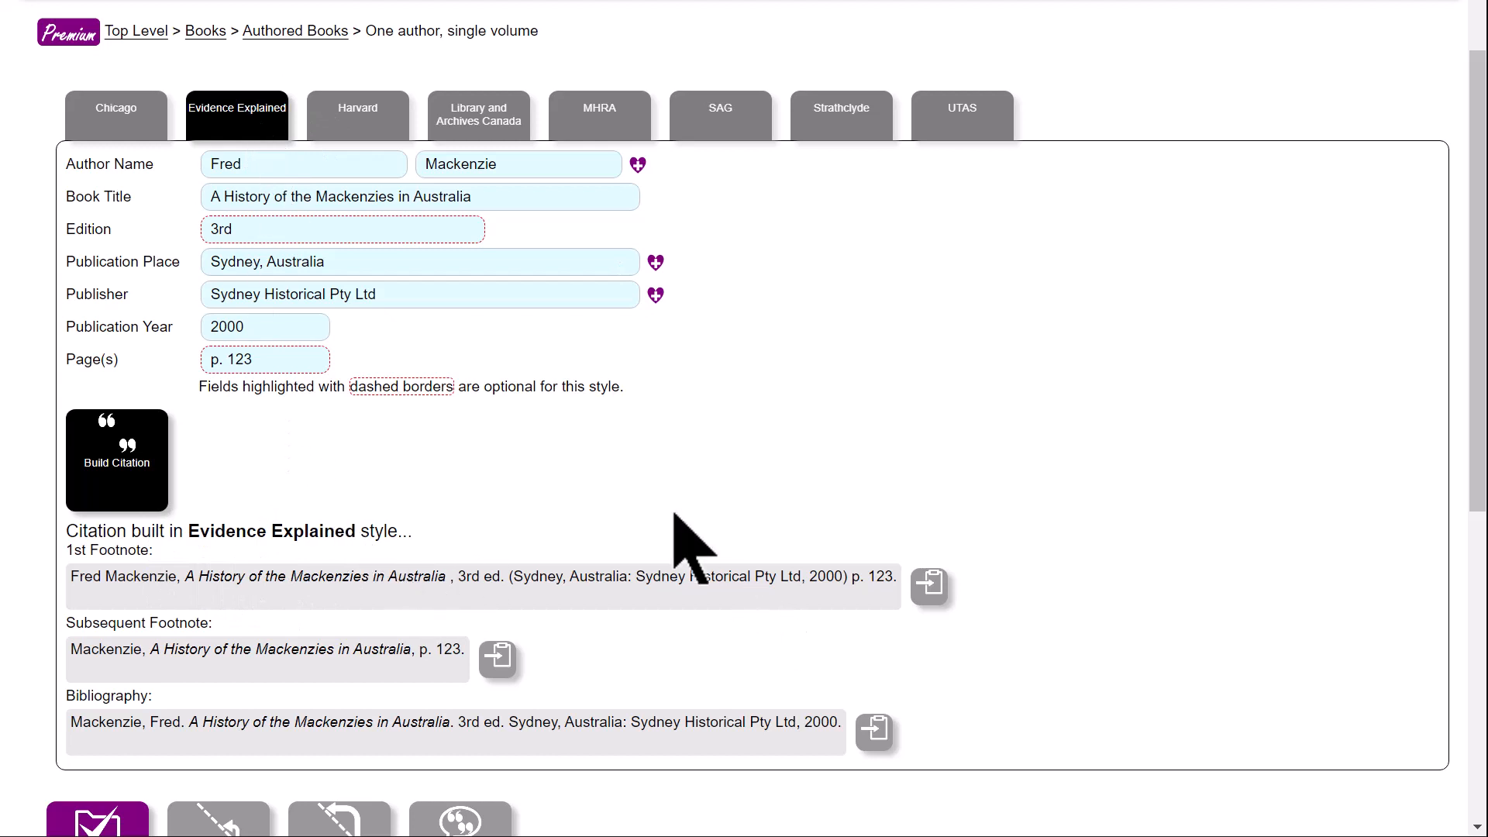
left_click(482, 127)
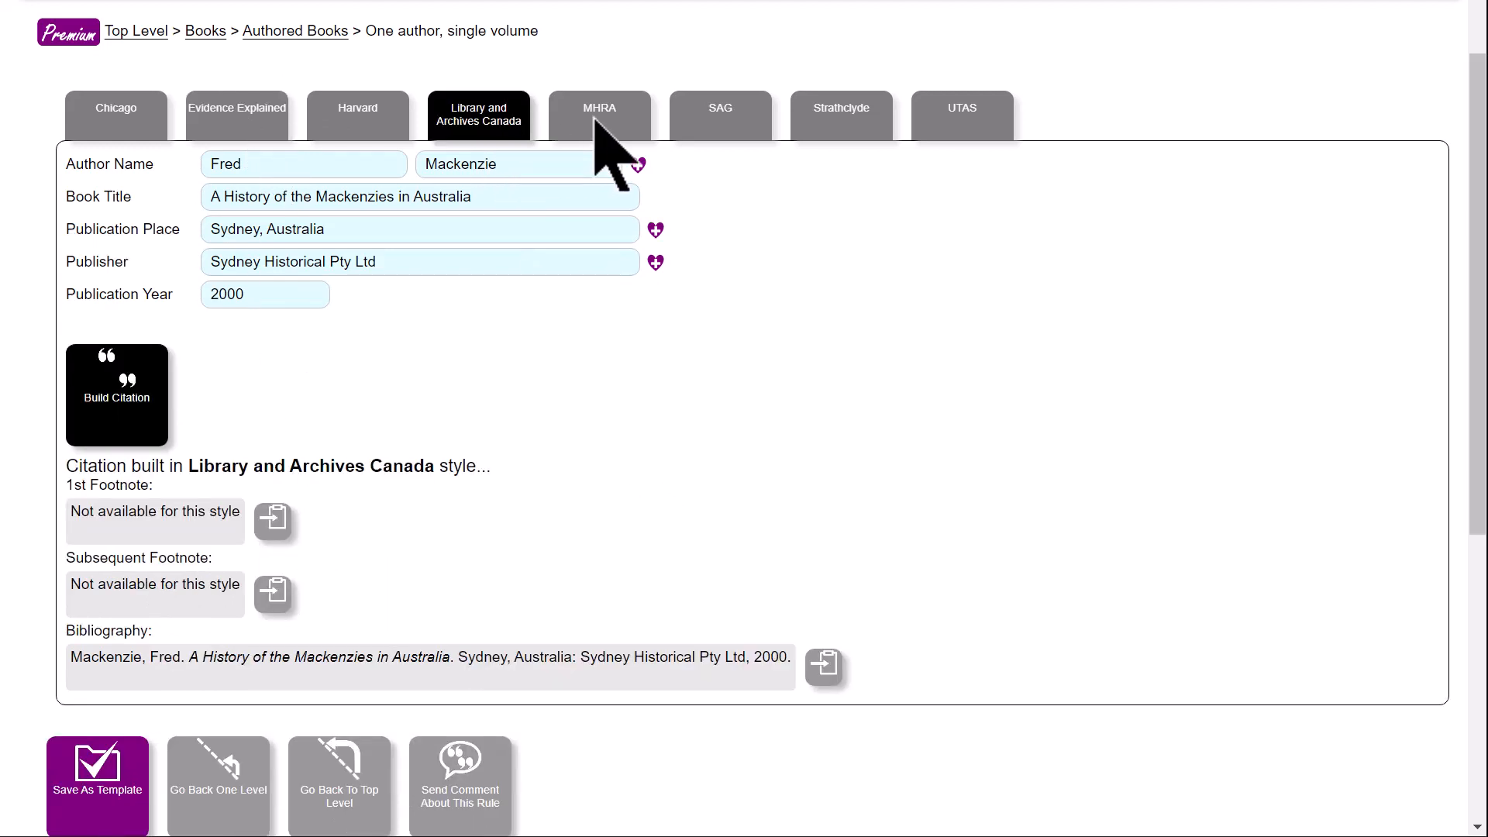
left_click(589, 123)
left_click(701, 124)
left_click(802, 121)
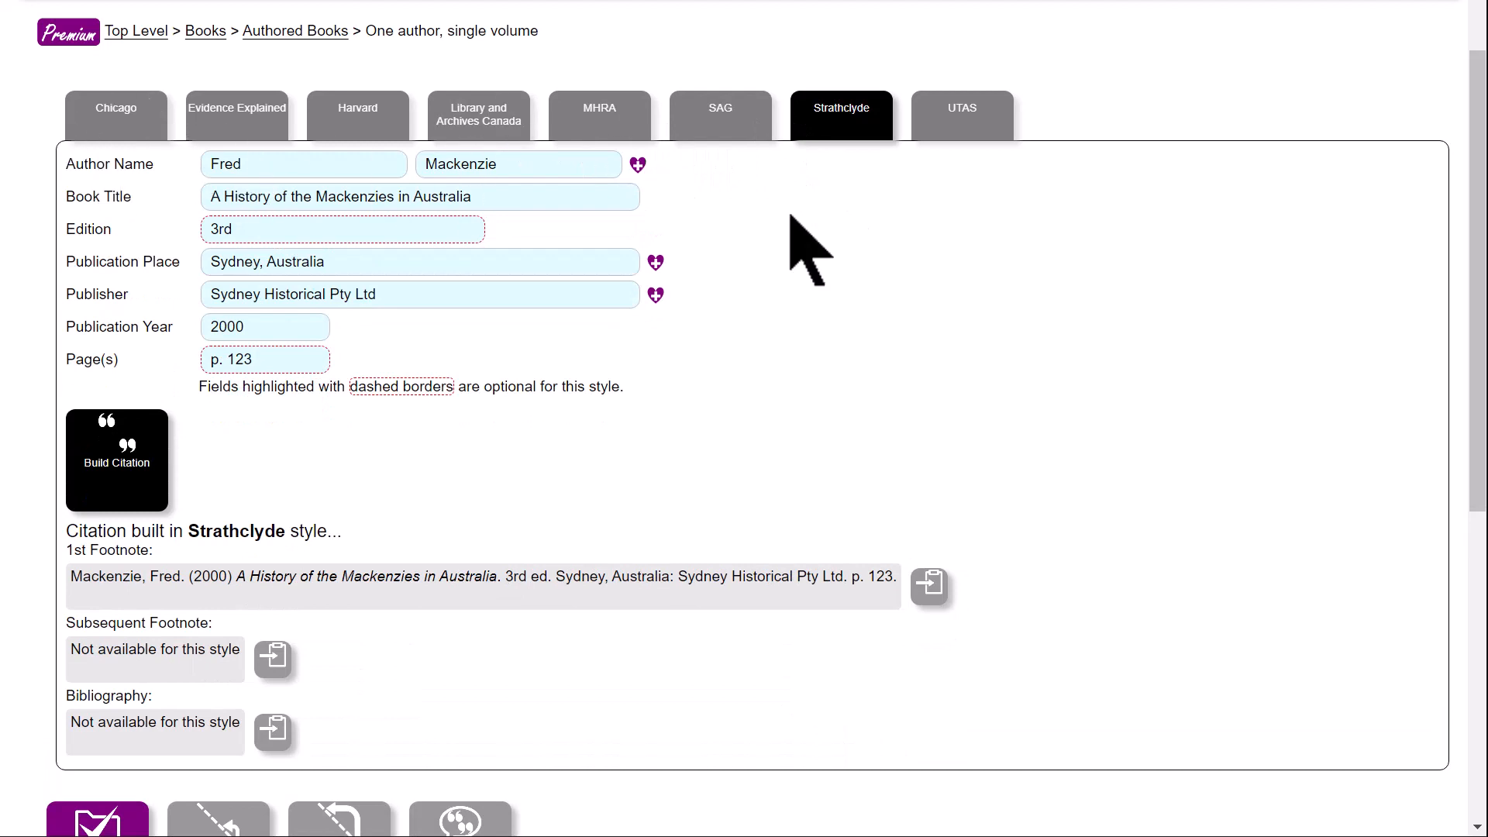
left_click(969, 152)
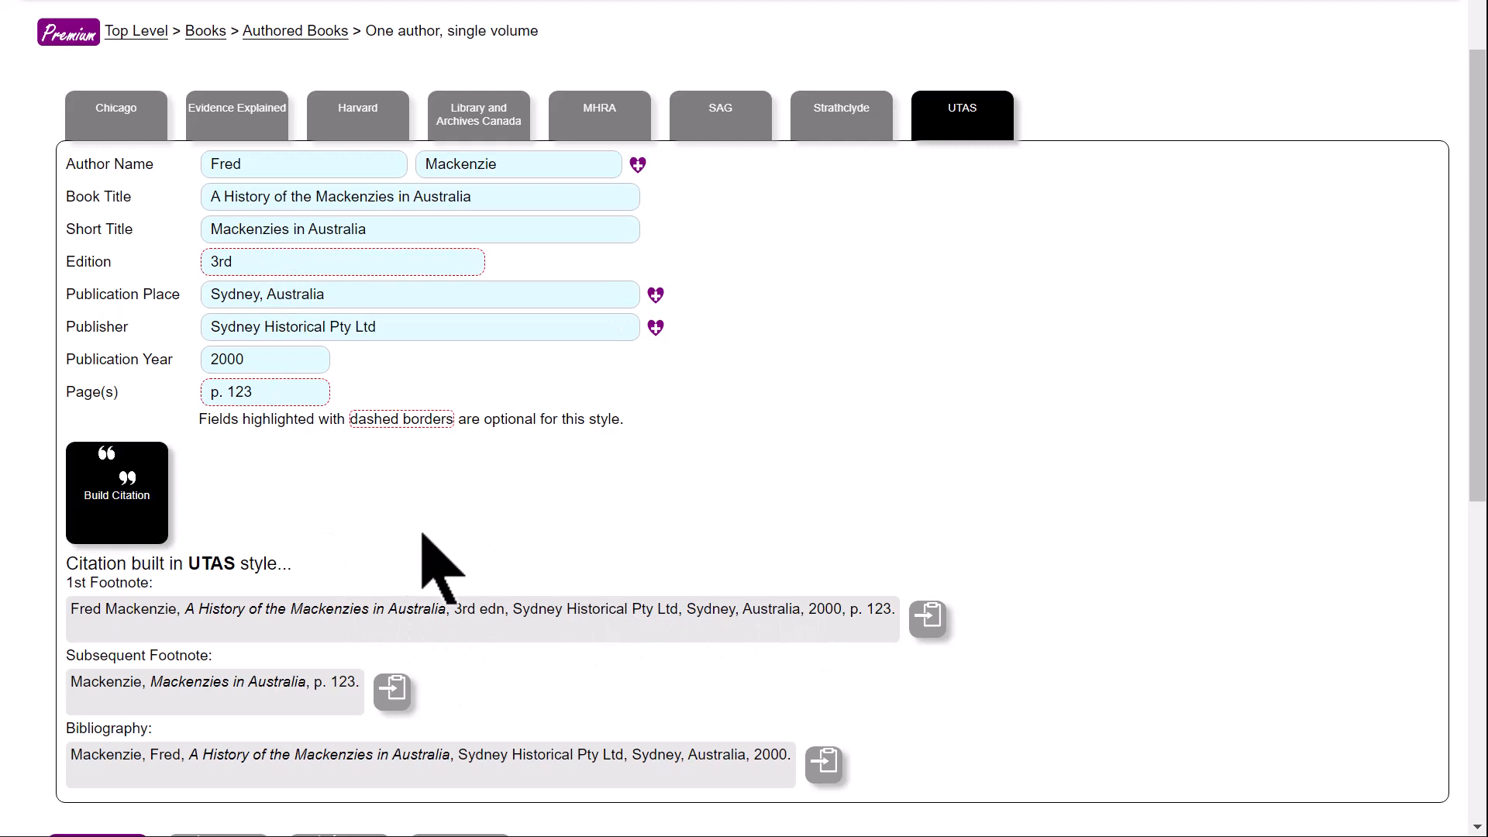
- View the book citation in each style from Chicago through to SAG in order
left_click(153, 130)
left_click(268, 122)
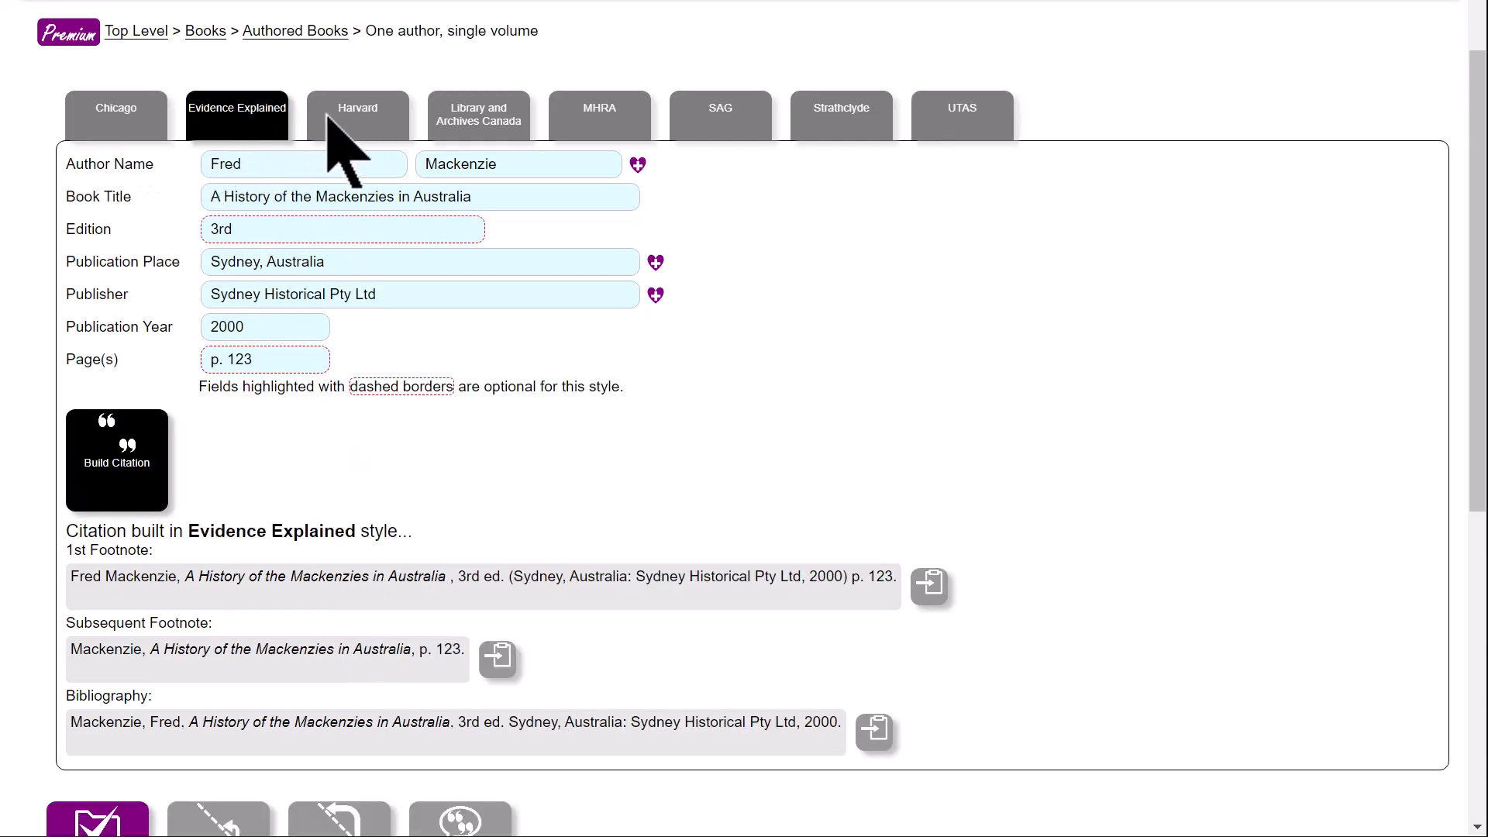
left_click(392, 128)
left_click(495, 124)
left_click(577, 124)
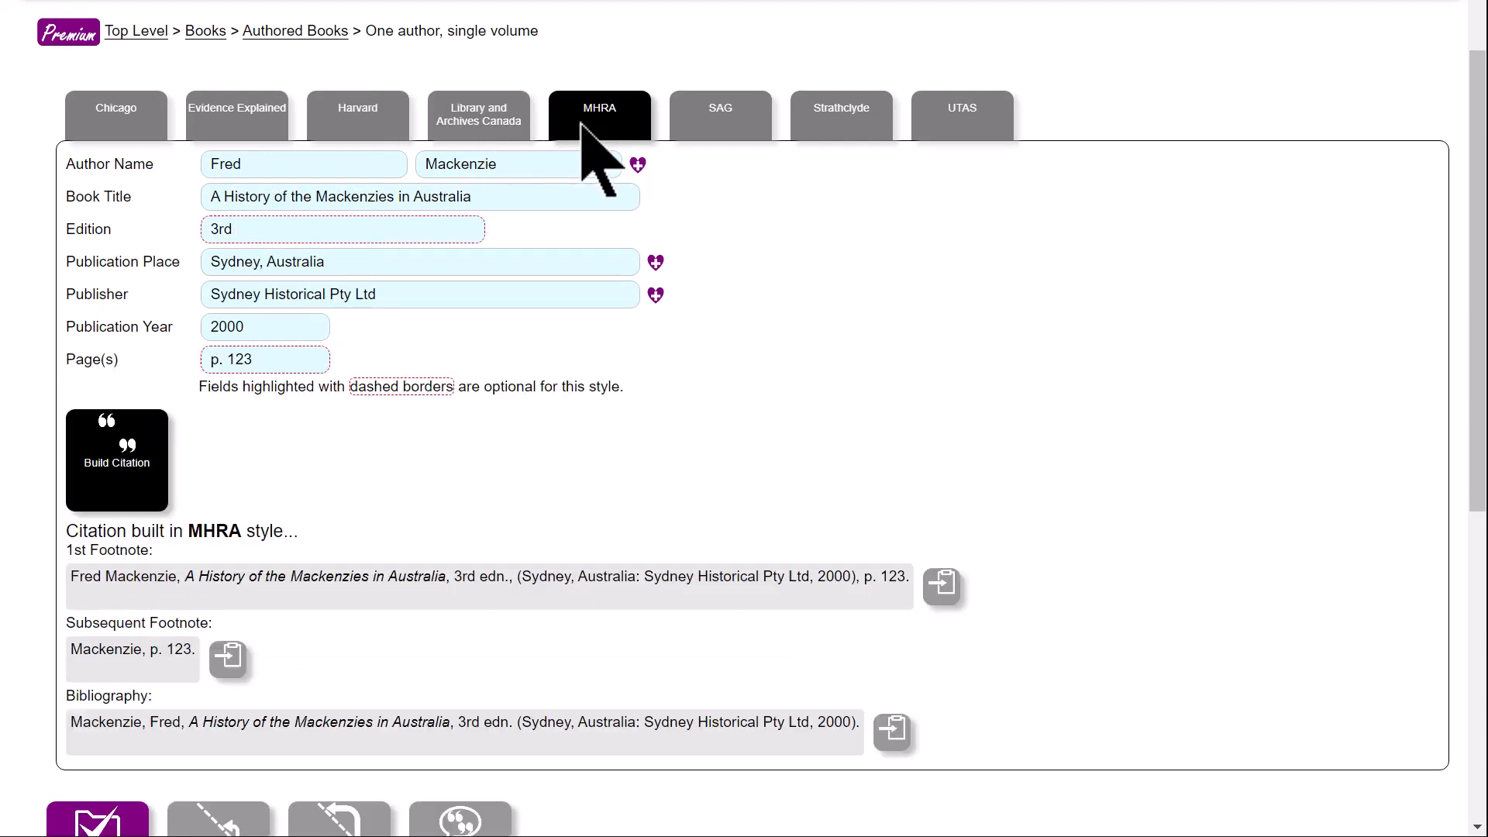
left_click(701, 120)
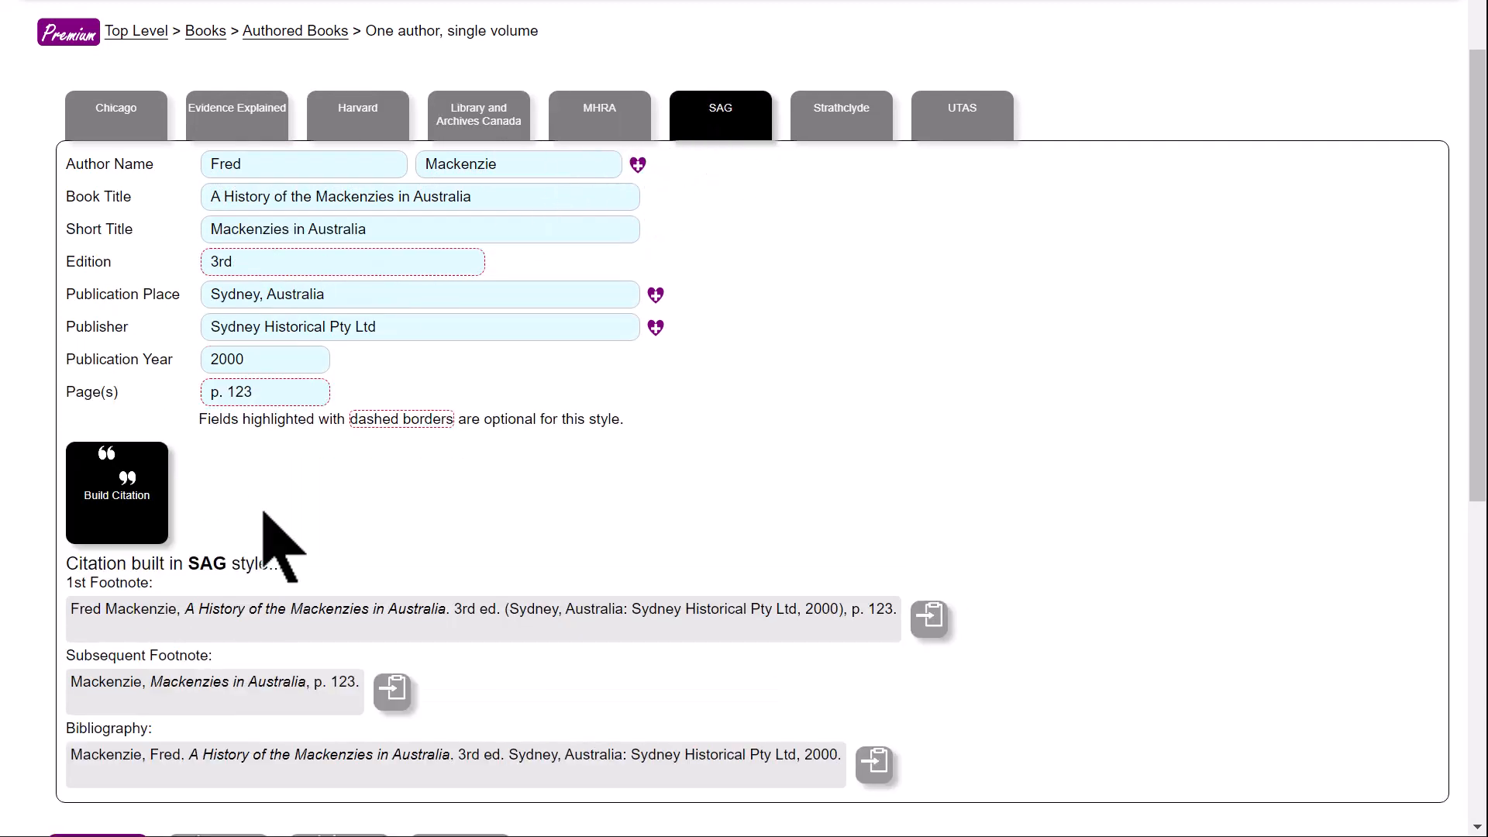
- Return to the top level of citation sources and open the personal template "Nerks"
scroll(263, 512, "down", 5)
scroll(146, 648, "up", 3)
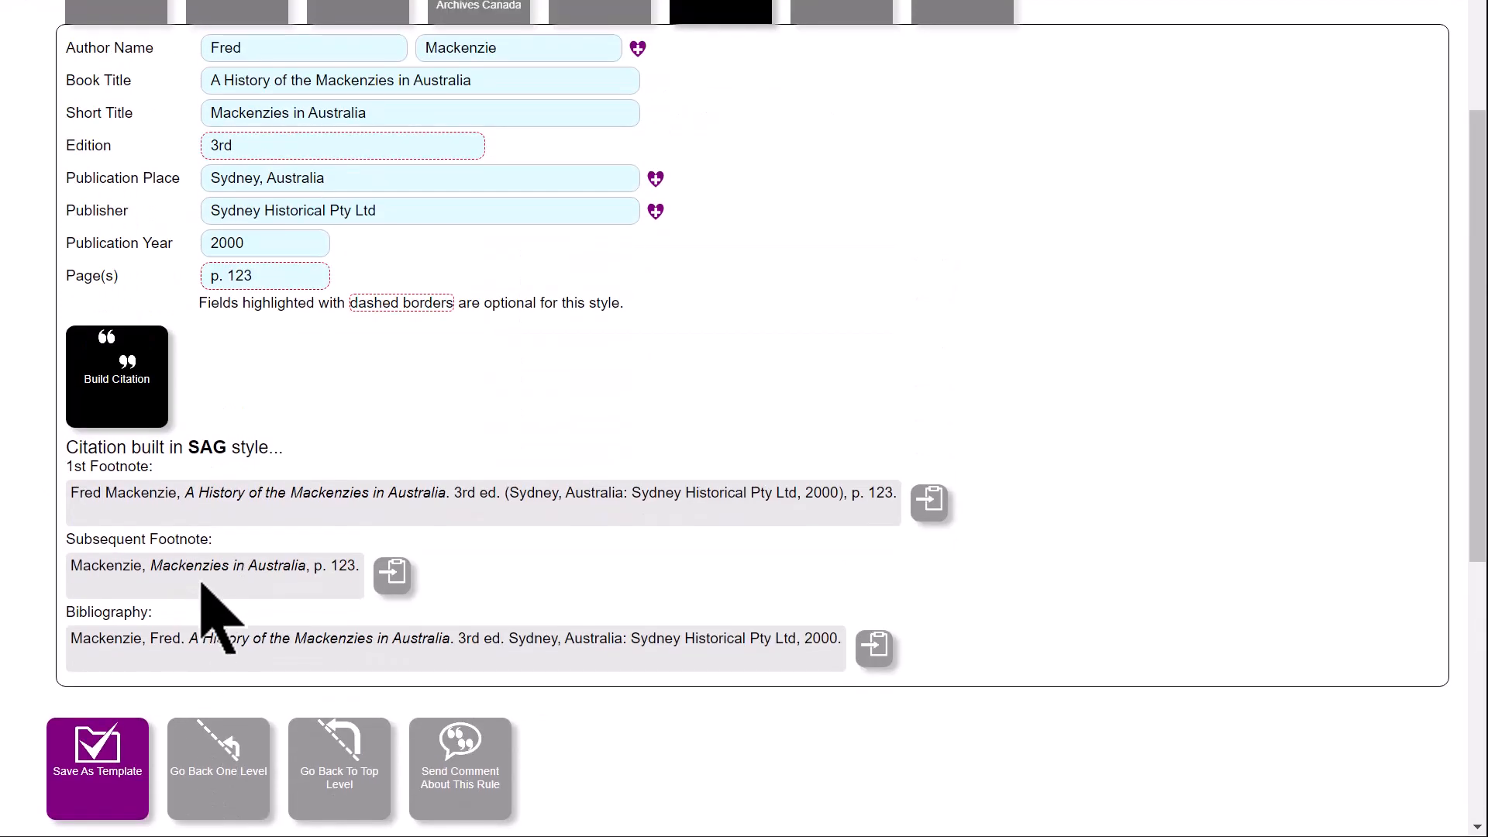
scroll(205, 593, "up", 2)
scroll(341, 612, "up", 2)
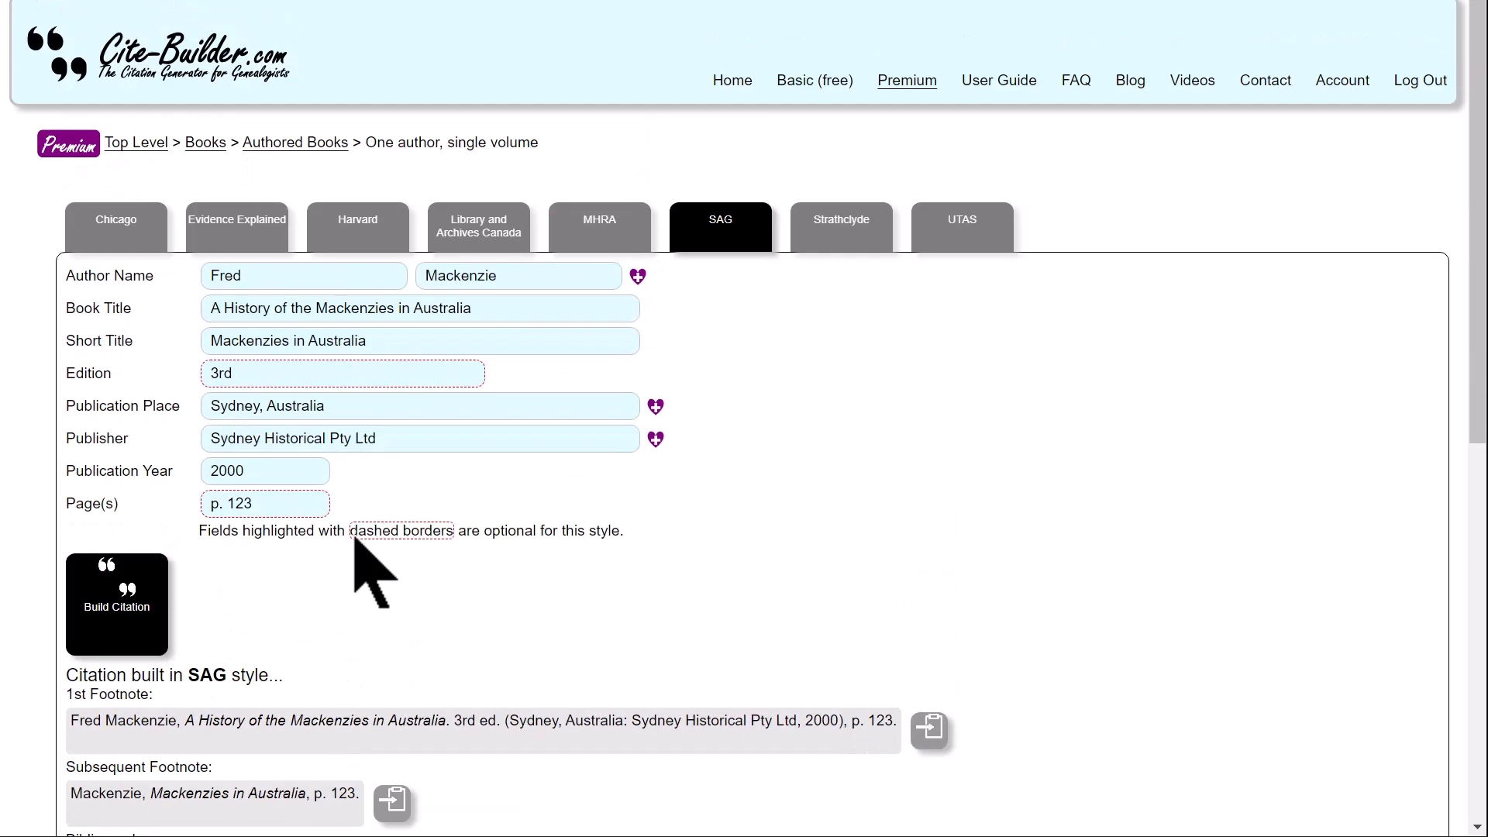
left_click(147, 145)
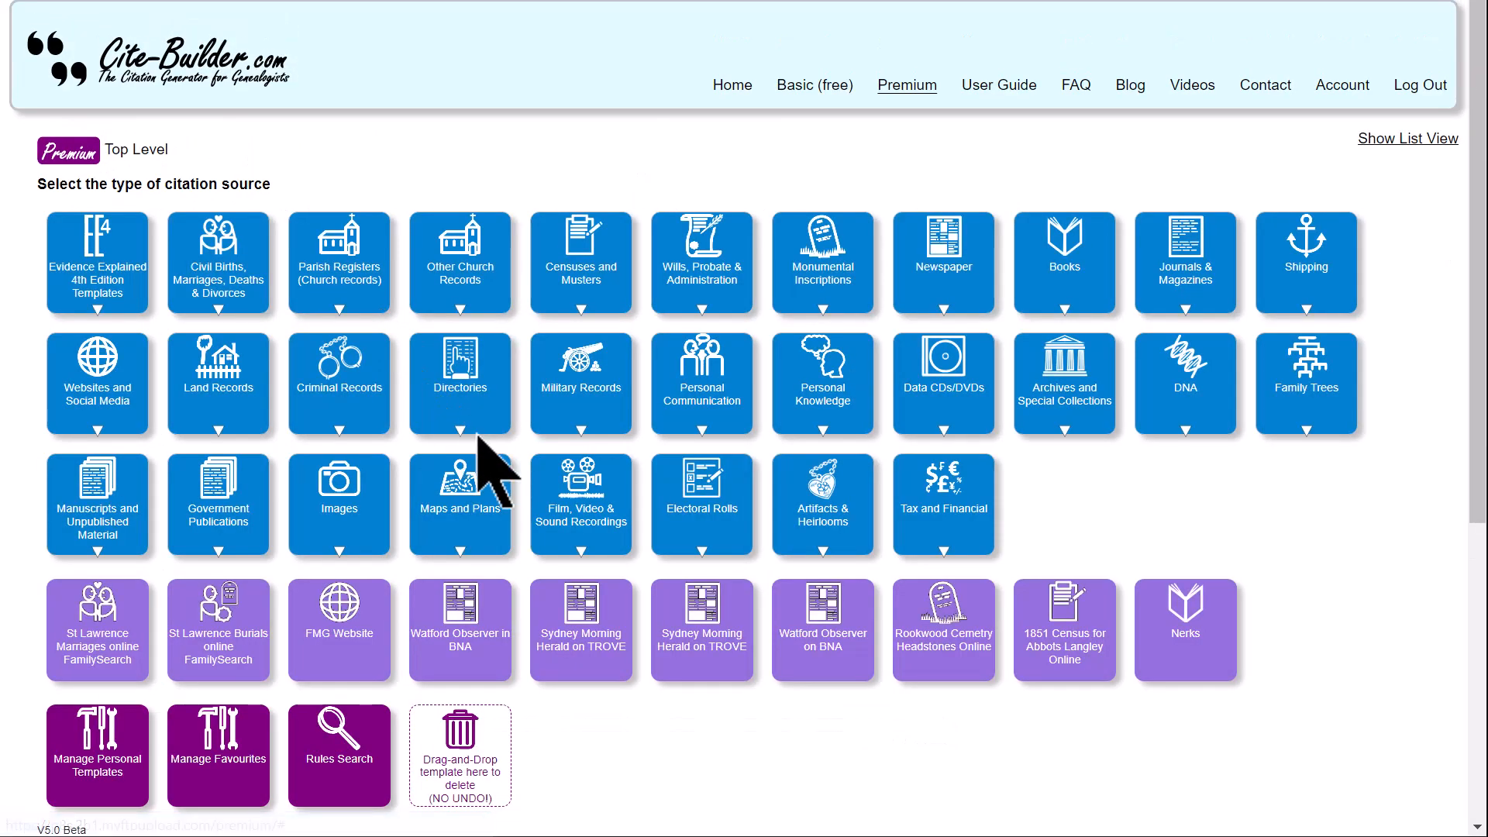
left_click(1190, 639)
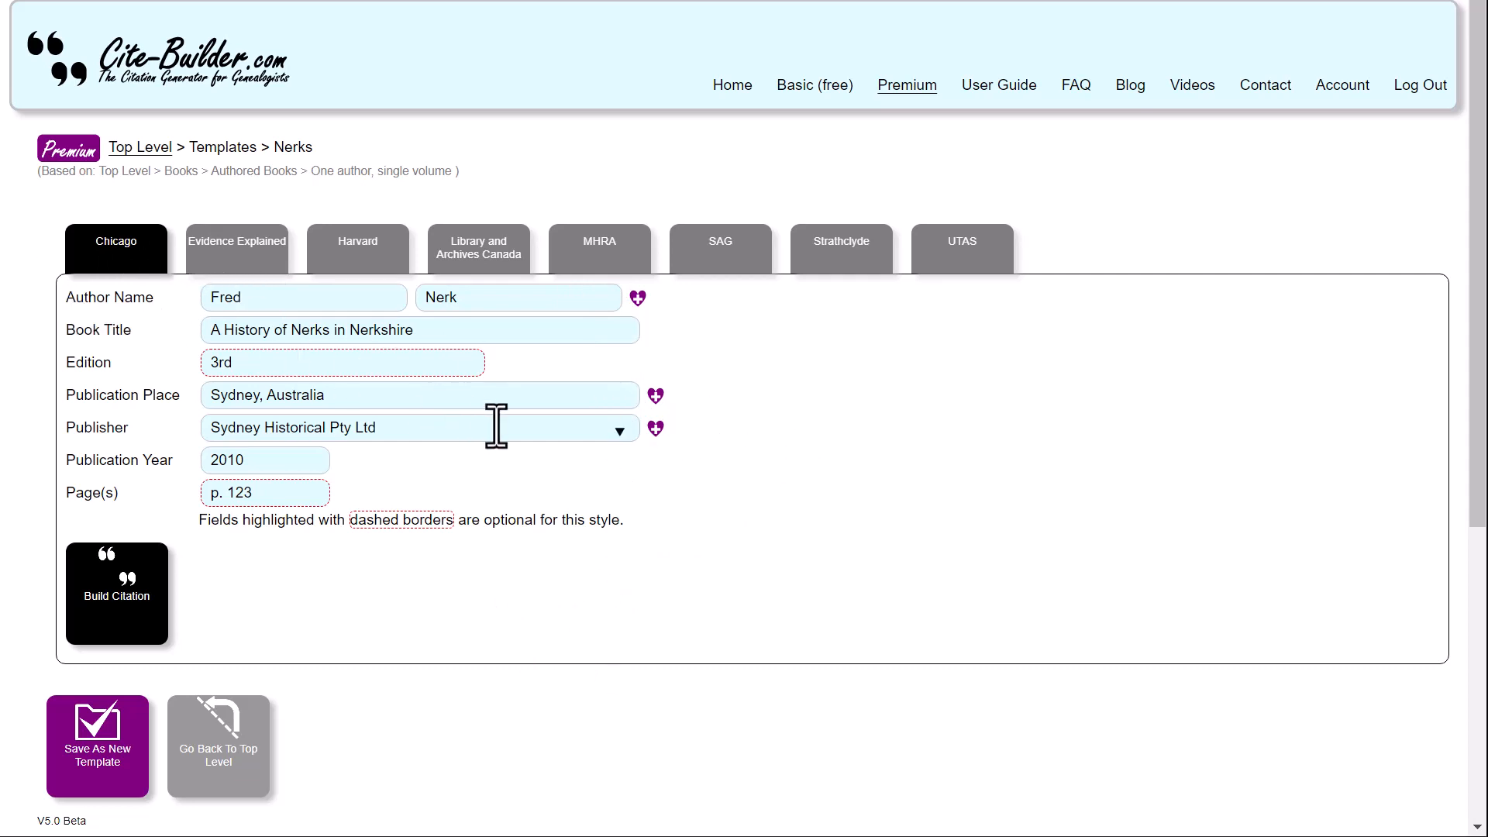
- Check the Nerks template's fields in each style from Evidence Explained through to UTAS
left_click(254, 262)
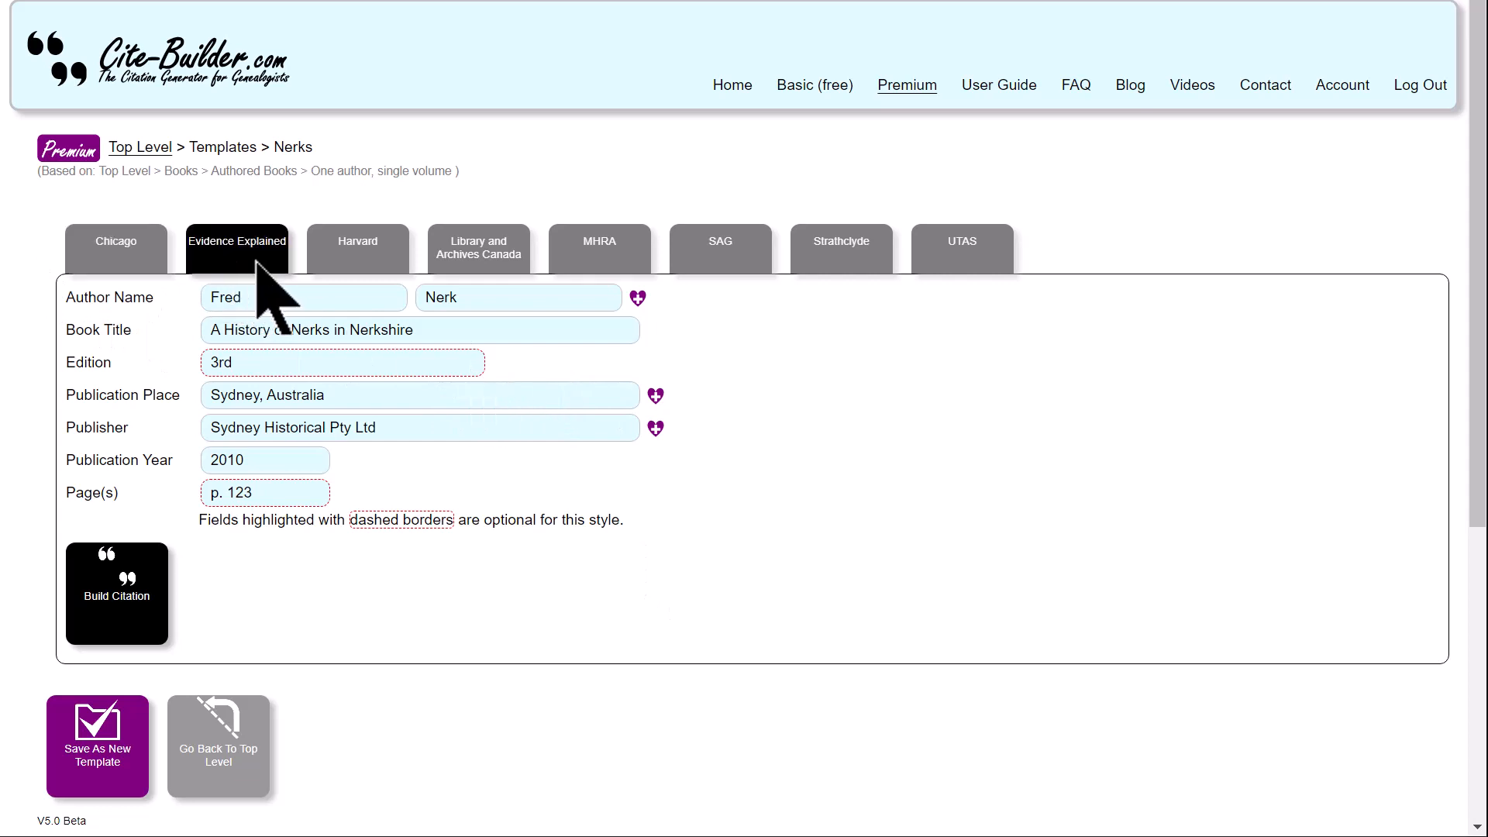
left_click(341, 261)
left_click(461, 262)
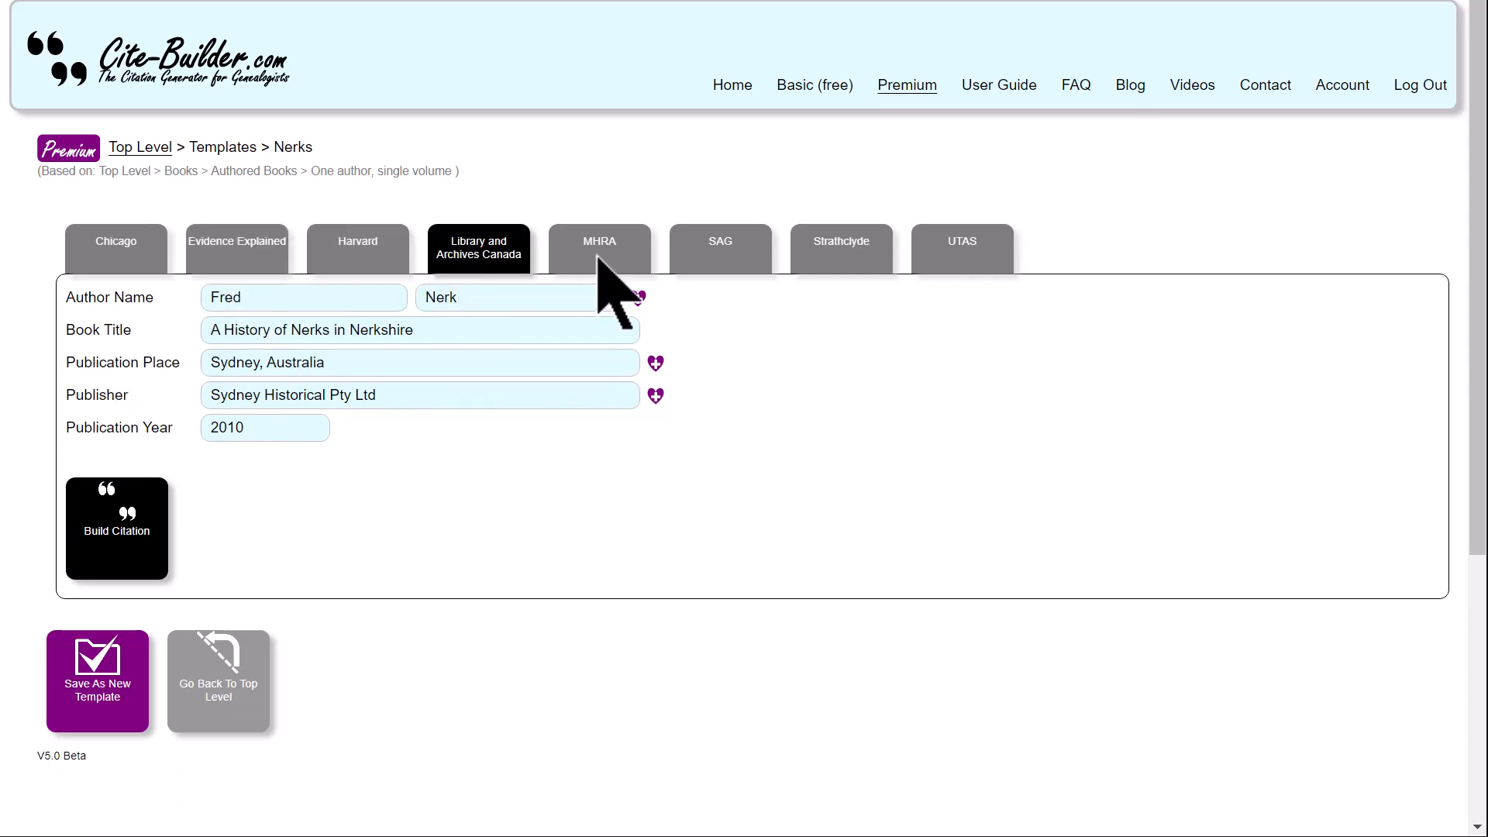
left_click(608, 259)
left_click(716, 260)
left_click(810, 264)
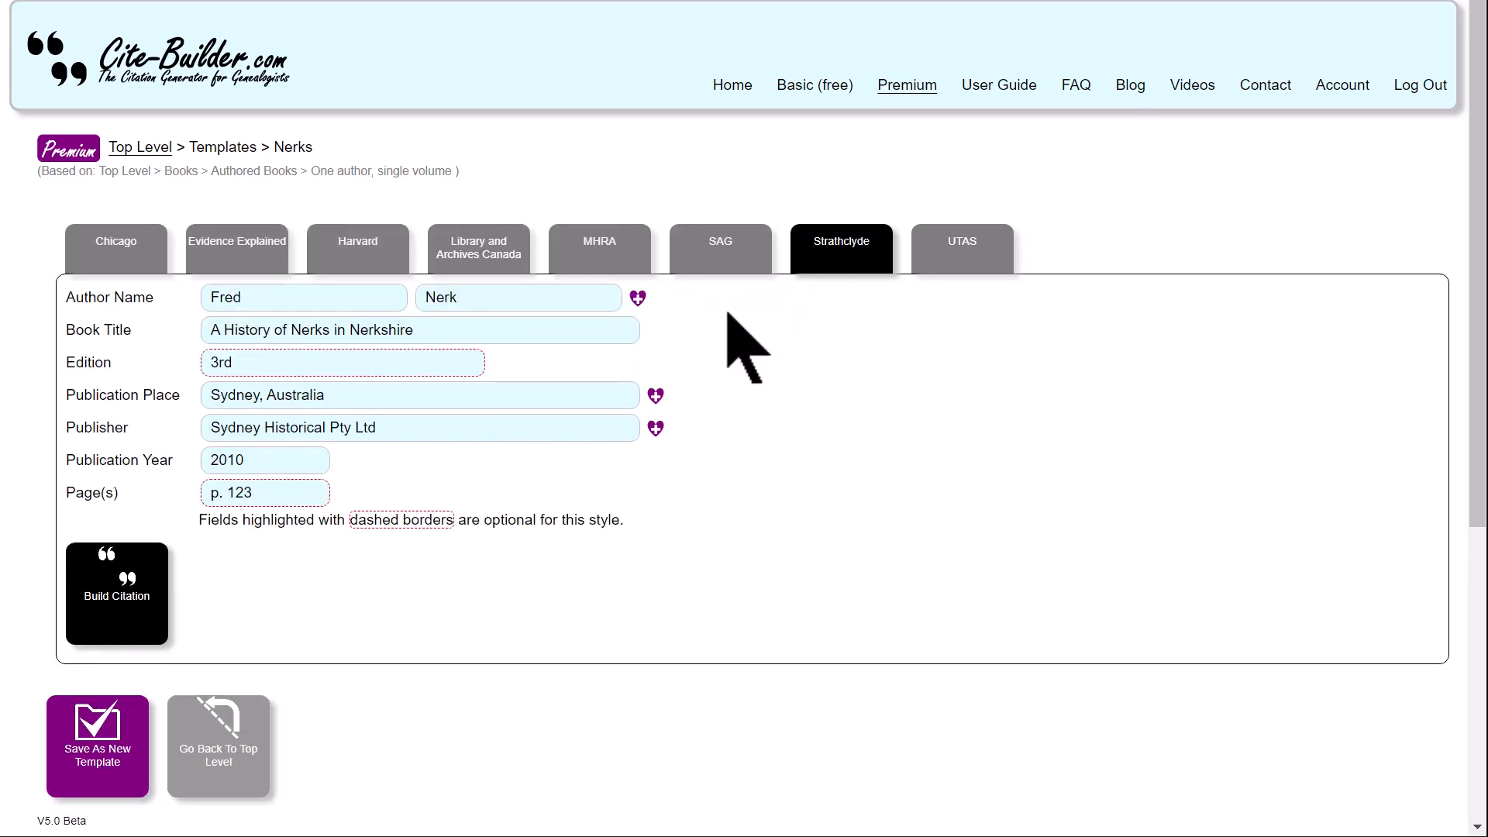
left_click(948, 261)
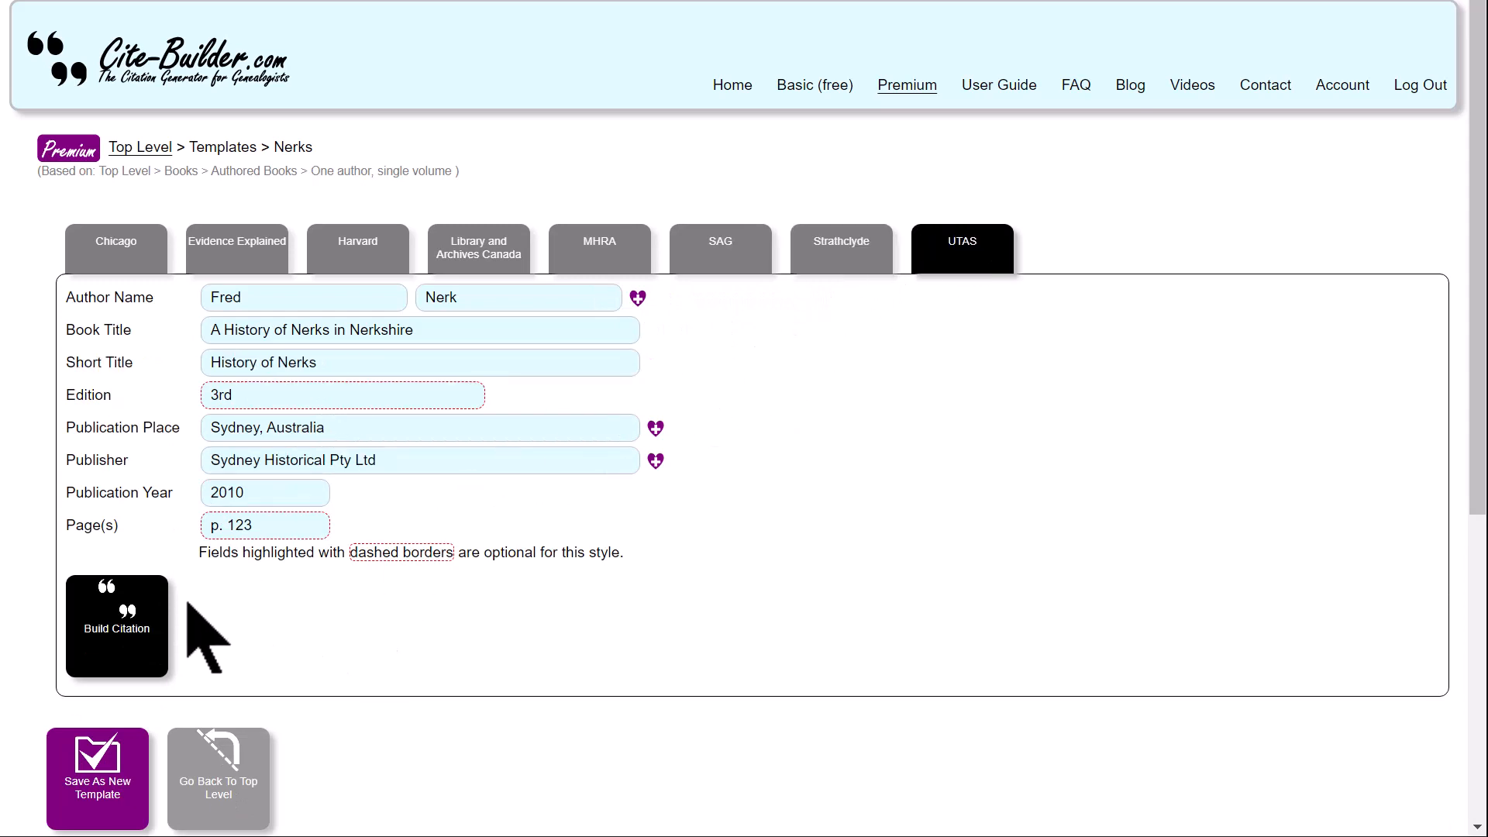